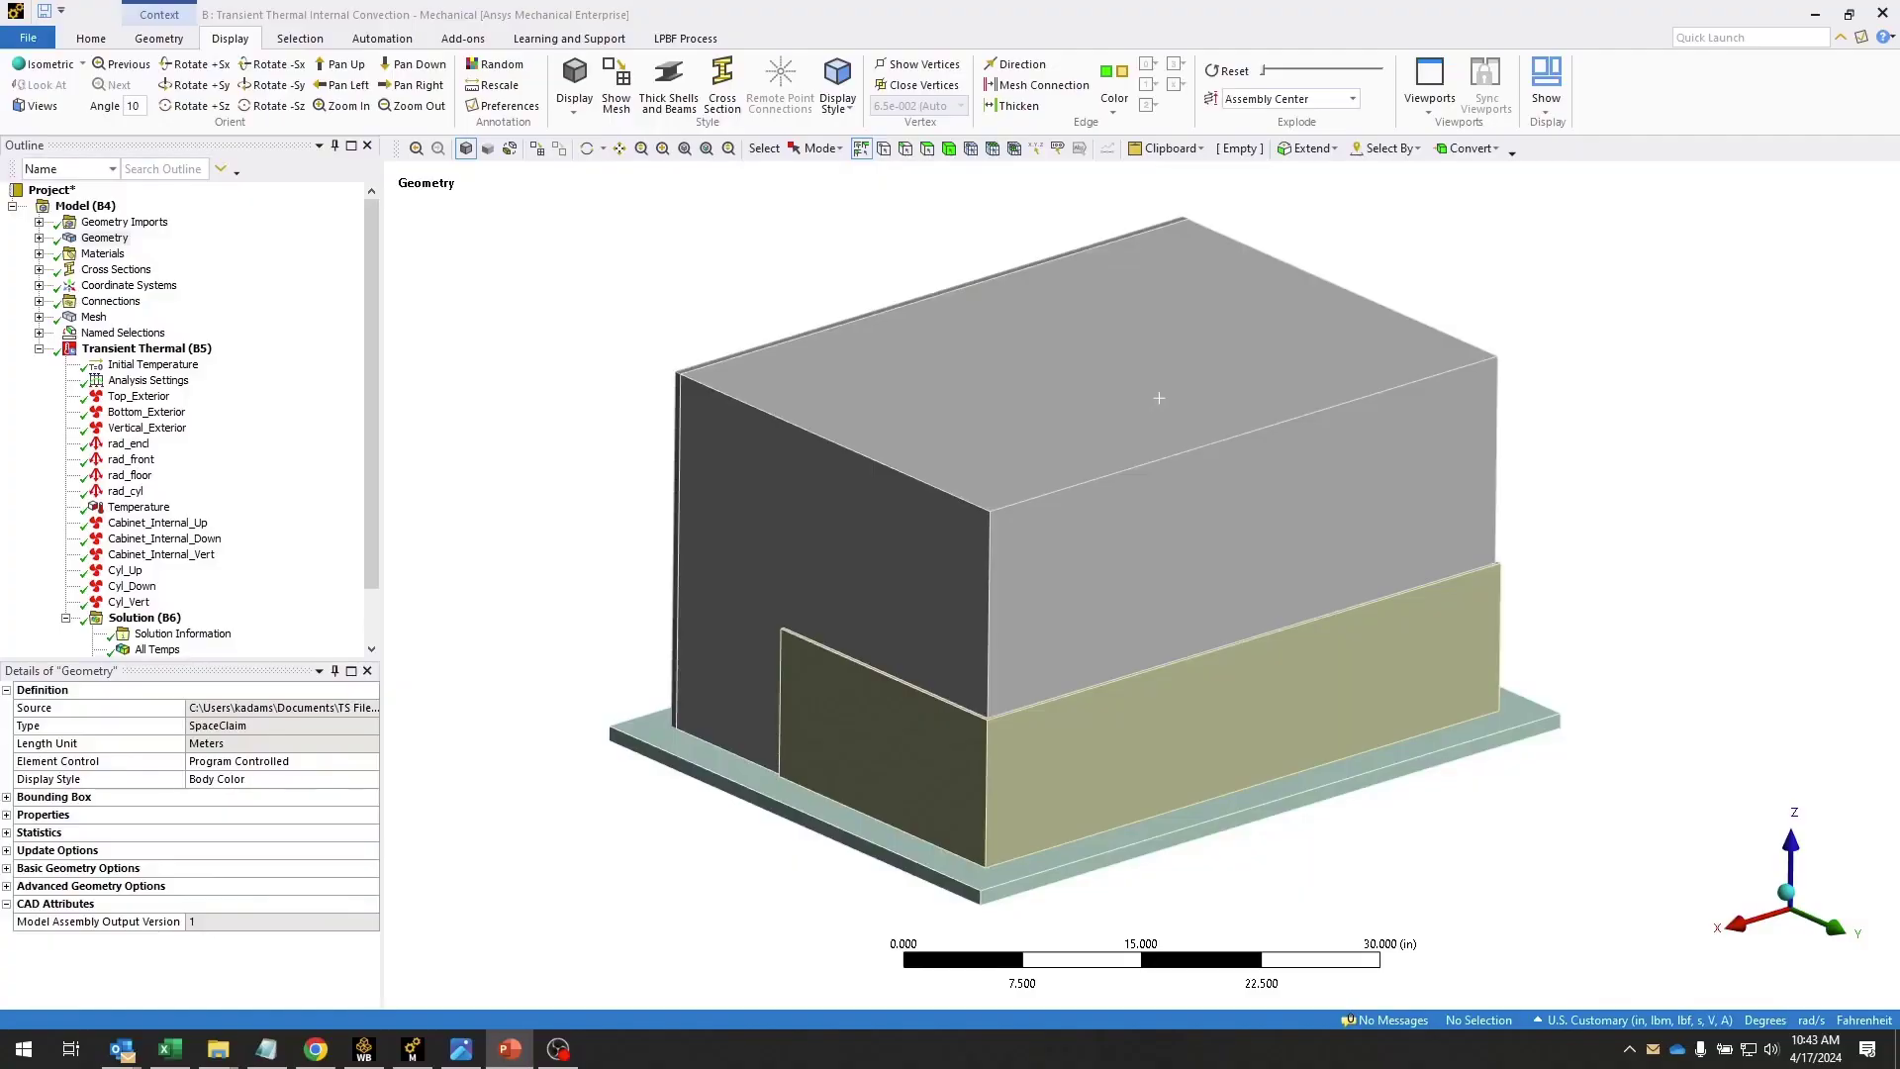
# Hide the cabinet's outer cover body with F9 to reveal the interior
pyautogui.moveTo(1638, 654); pyautogui.dragTo(1582, 602, button='middle')
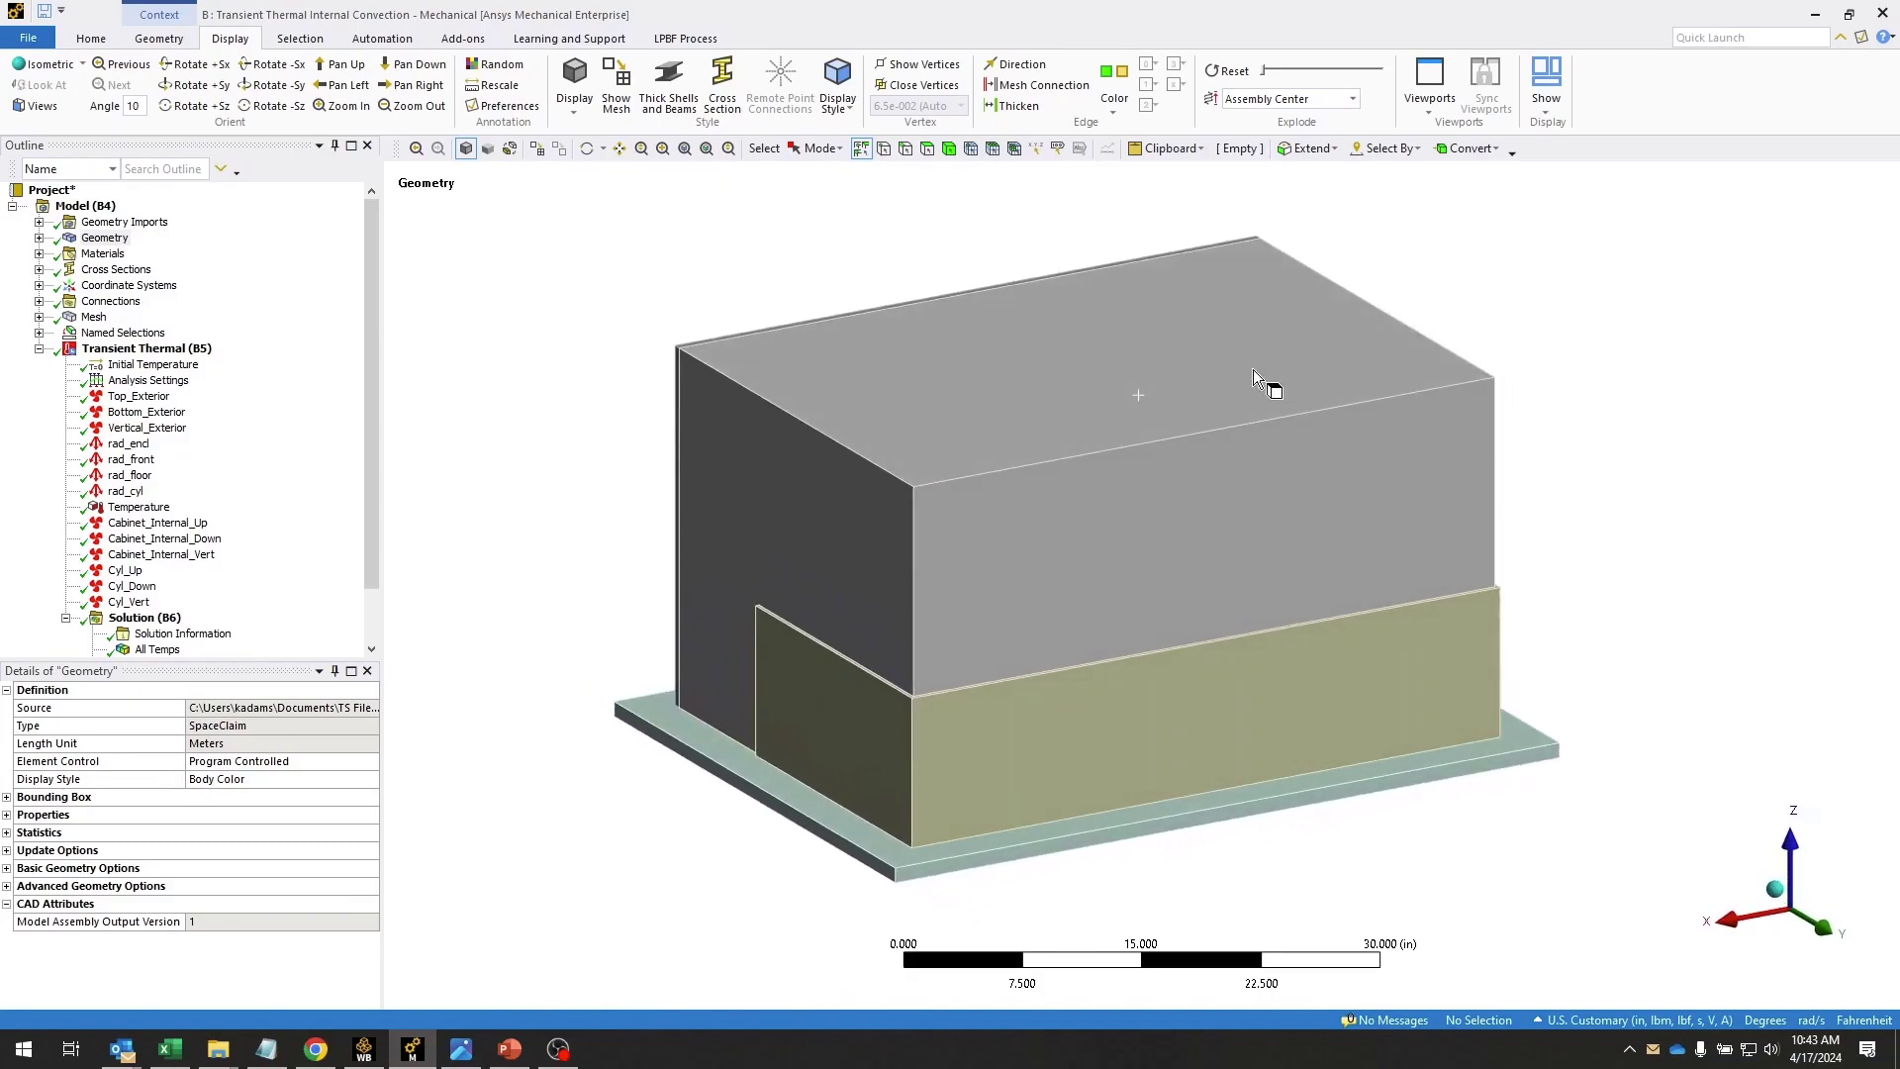
pyautogui.click(1164, 372)
pyautogui.press('F9')
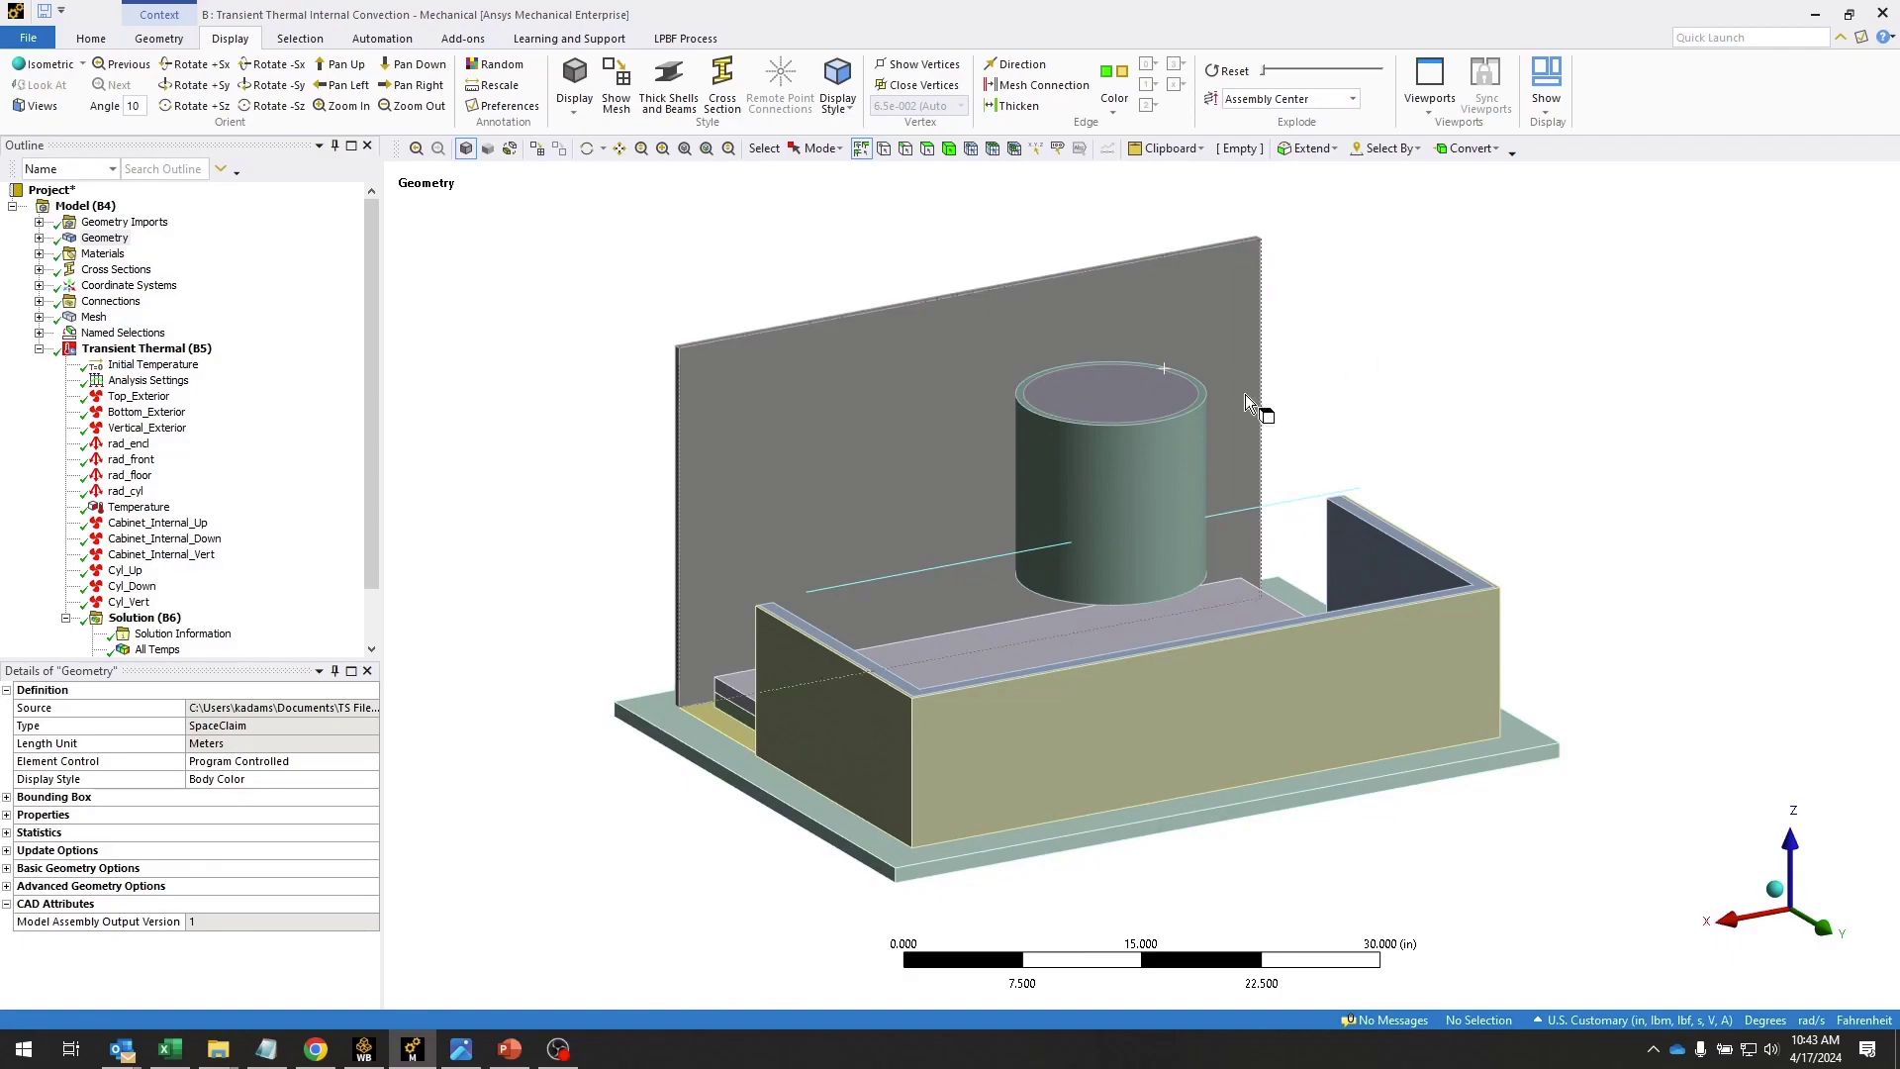
# Orbit around the exposed internal cylinder, briefly selecting it to check its radius
pyautogui.moveTo(1114, 448); pyautogui.dragTo(1261, 340, button='middle')
pyautogui.click(1122, 472)
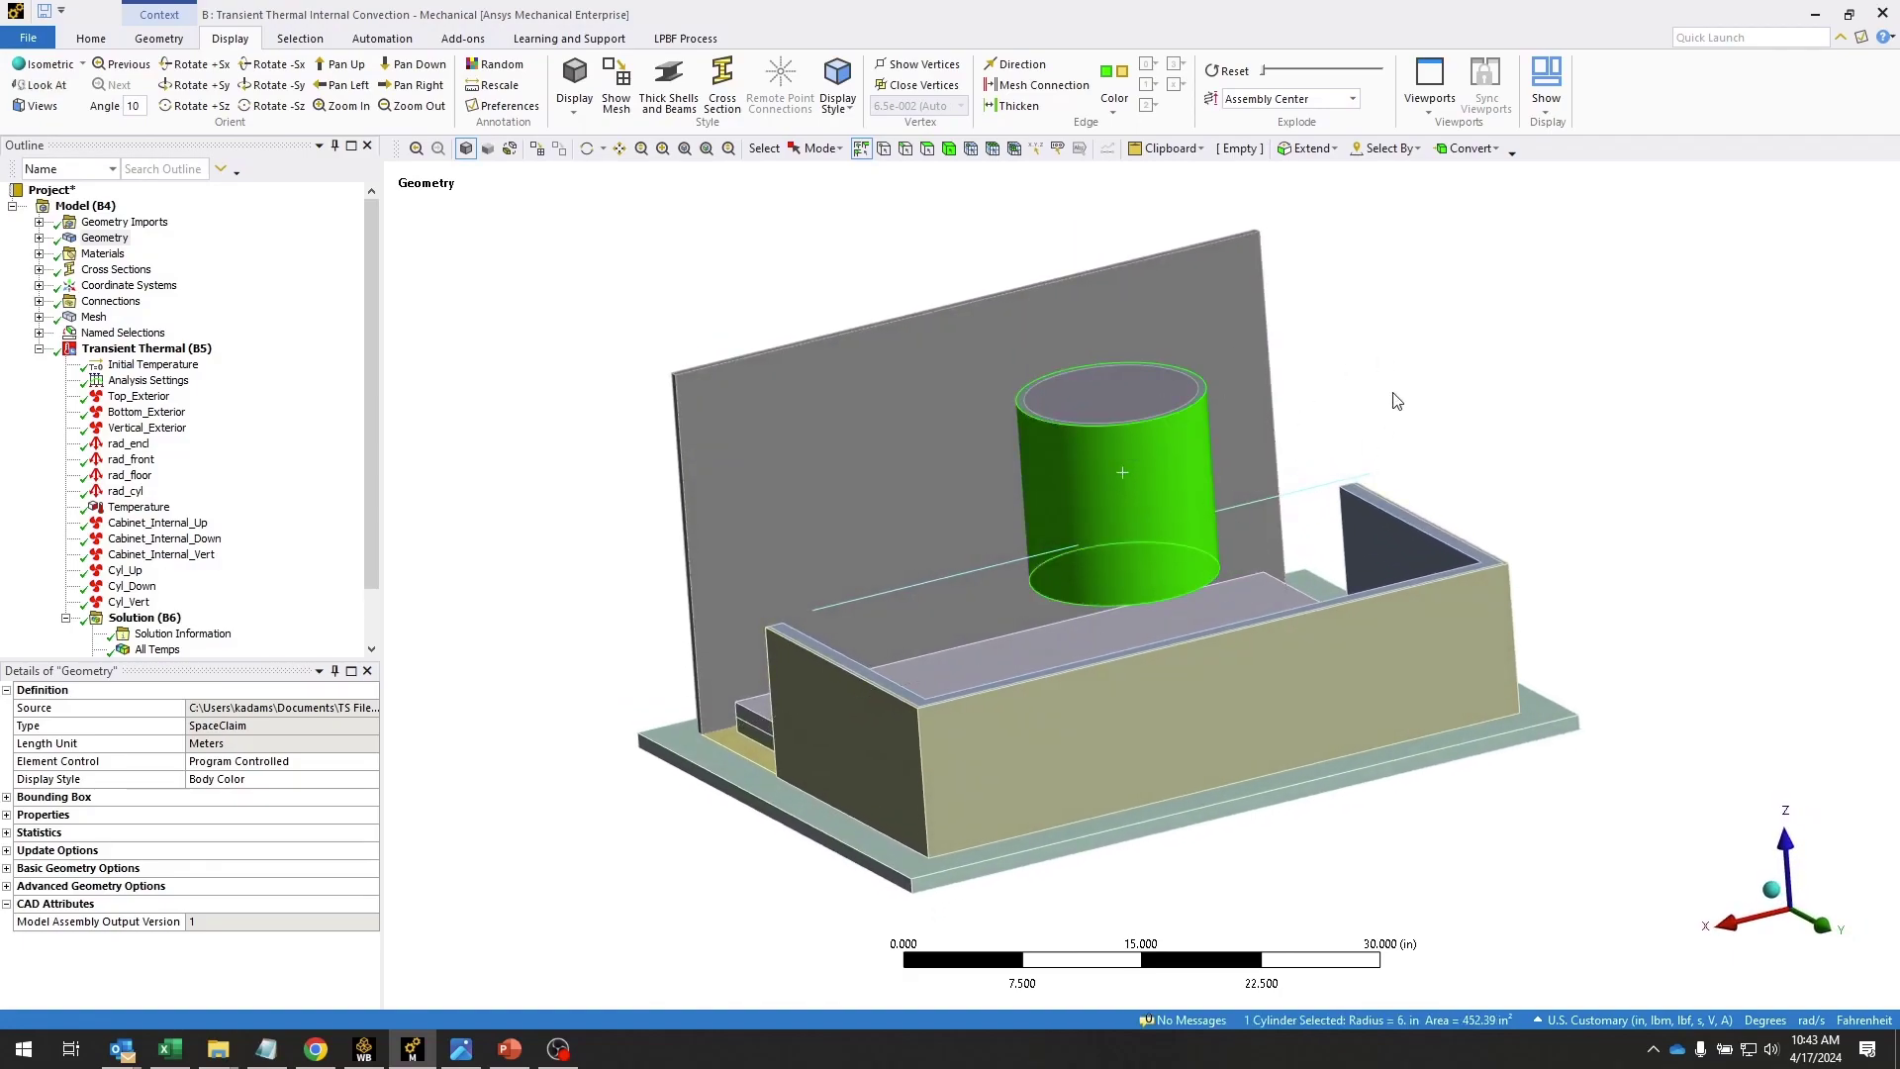
pyautogui.click(1388, 427)
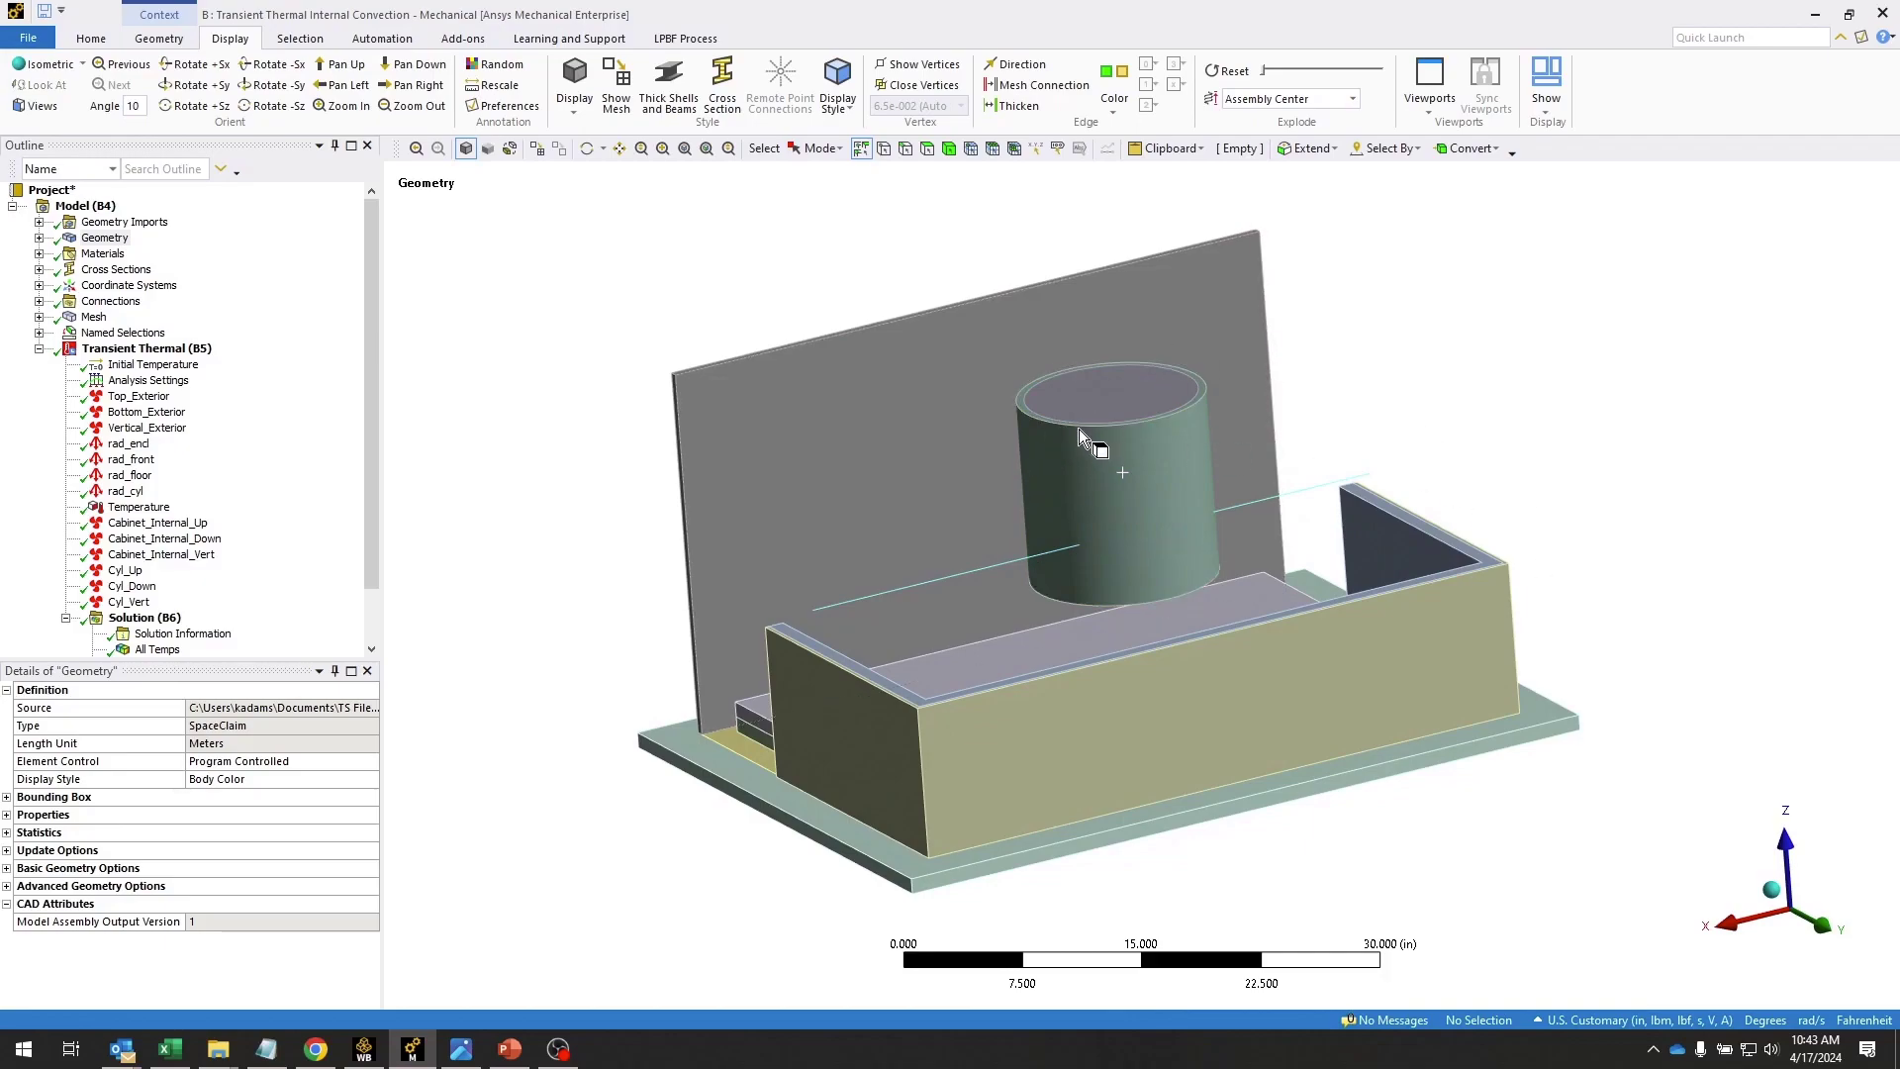
pyautogui.moveTo(1081, 433); pyautogui.dragTo(1196, 479, button='middle')
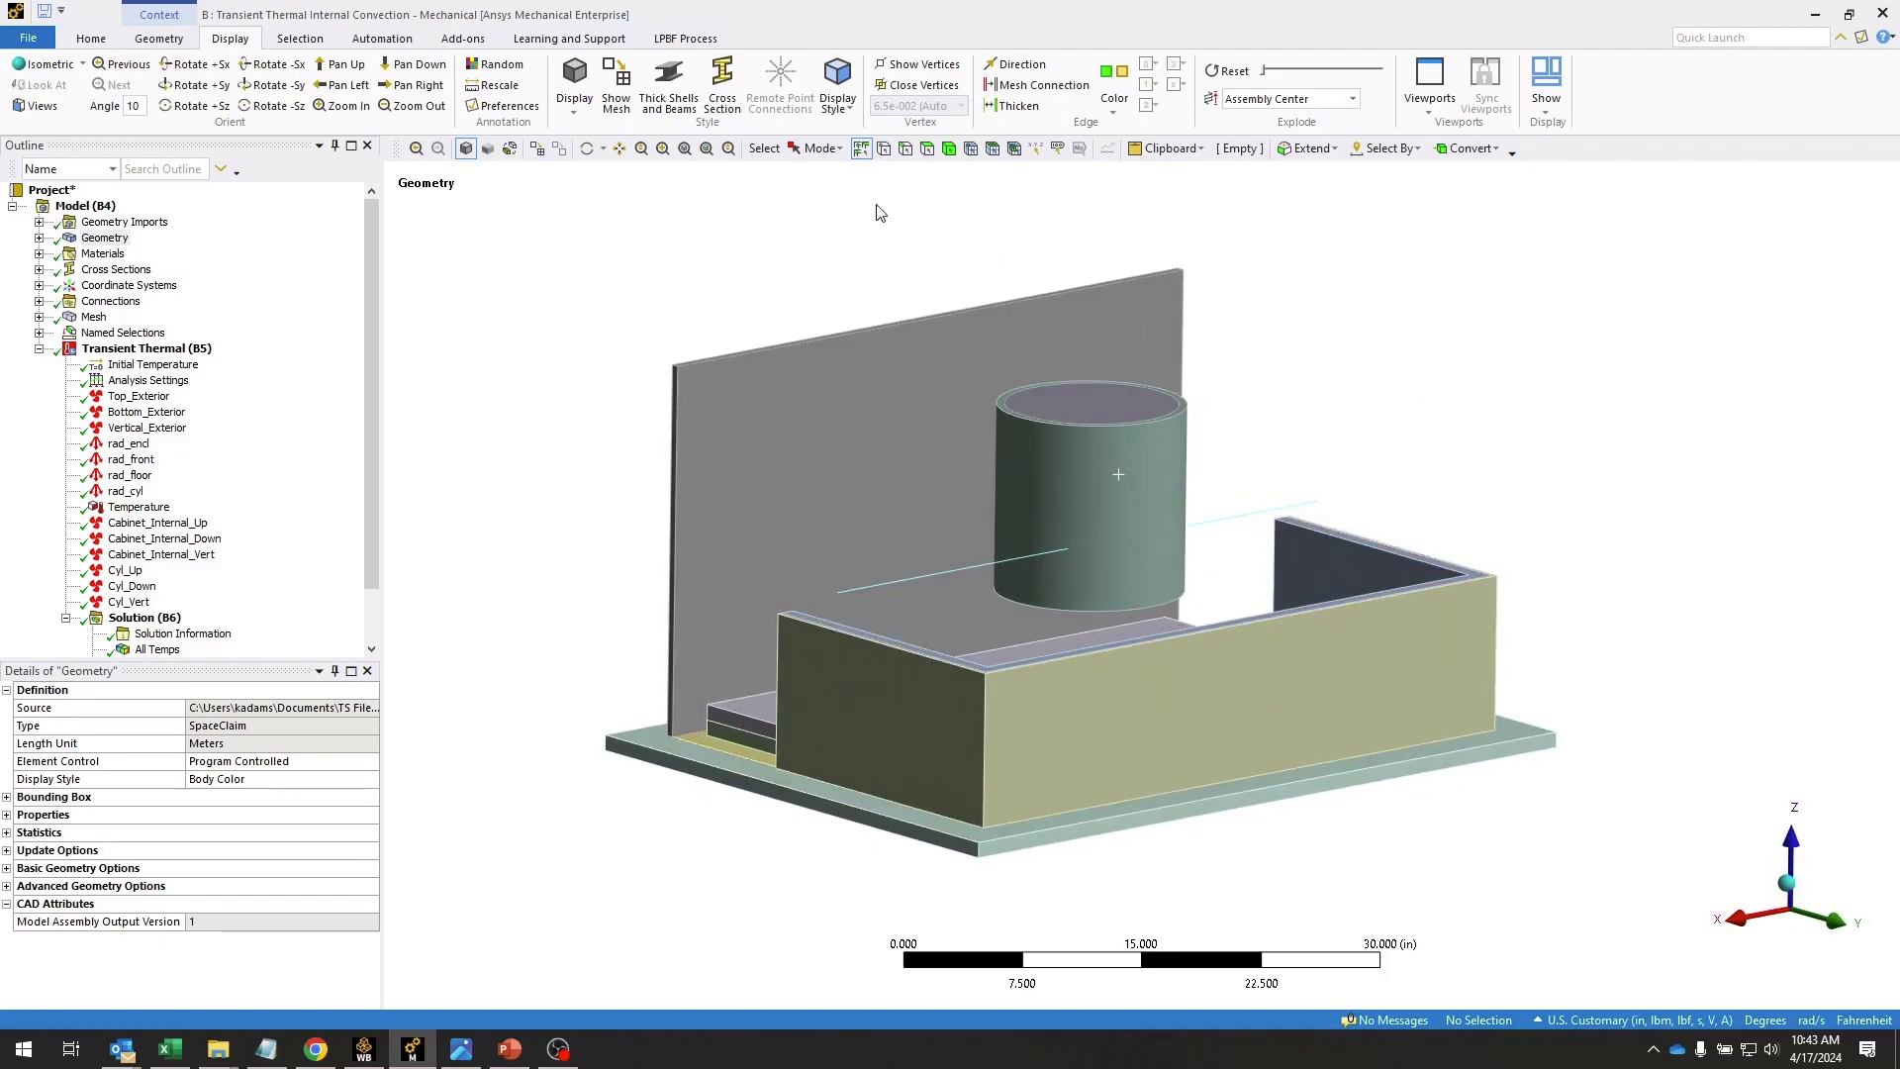
# Check 0% Chrome Steel's temperature-dependent thermal conductivity chart among the three materials, then return to the geometry
pyautogui.click(38, 254)
pyautogui.click(148, 287)
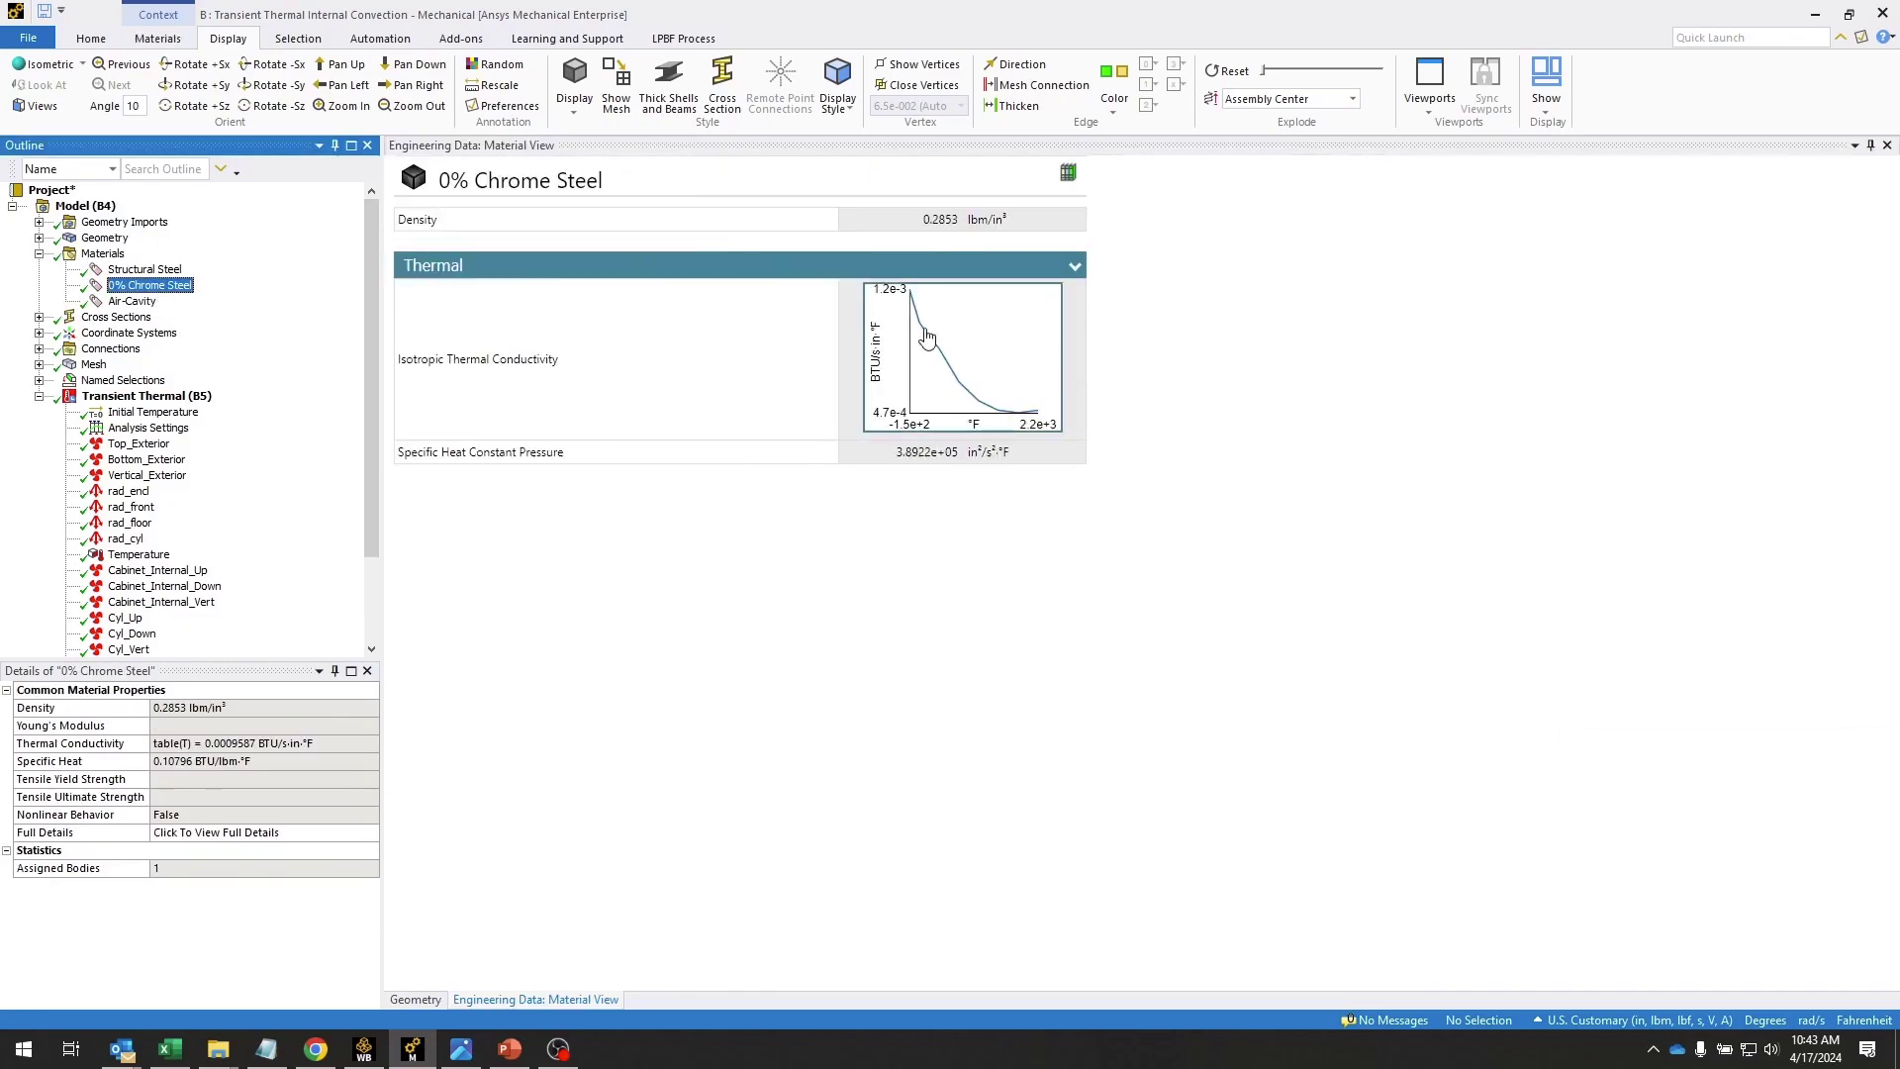
pyautogui.click(988, 364)
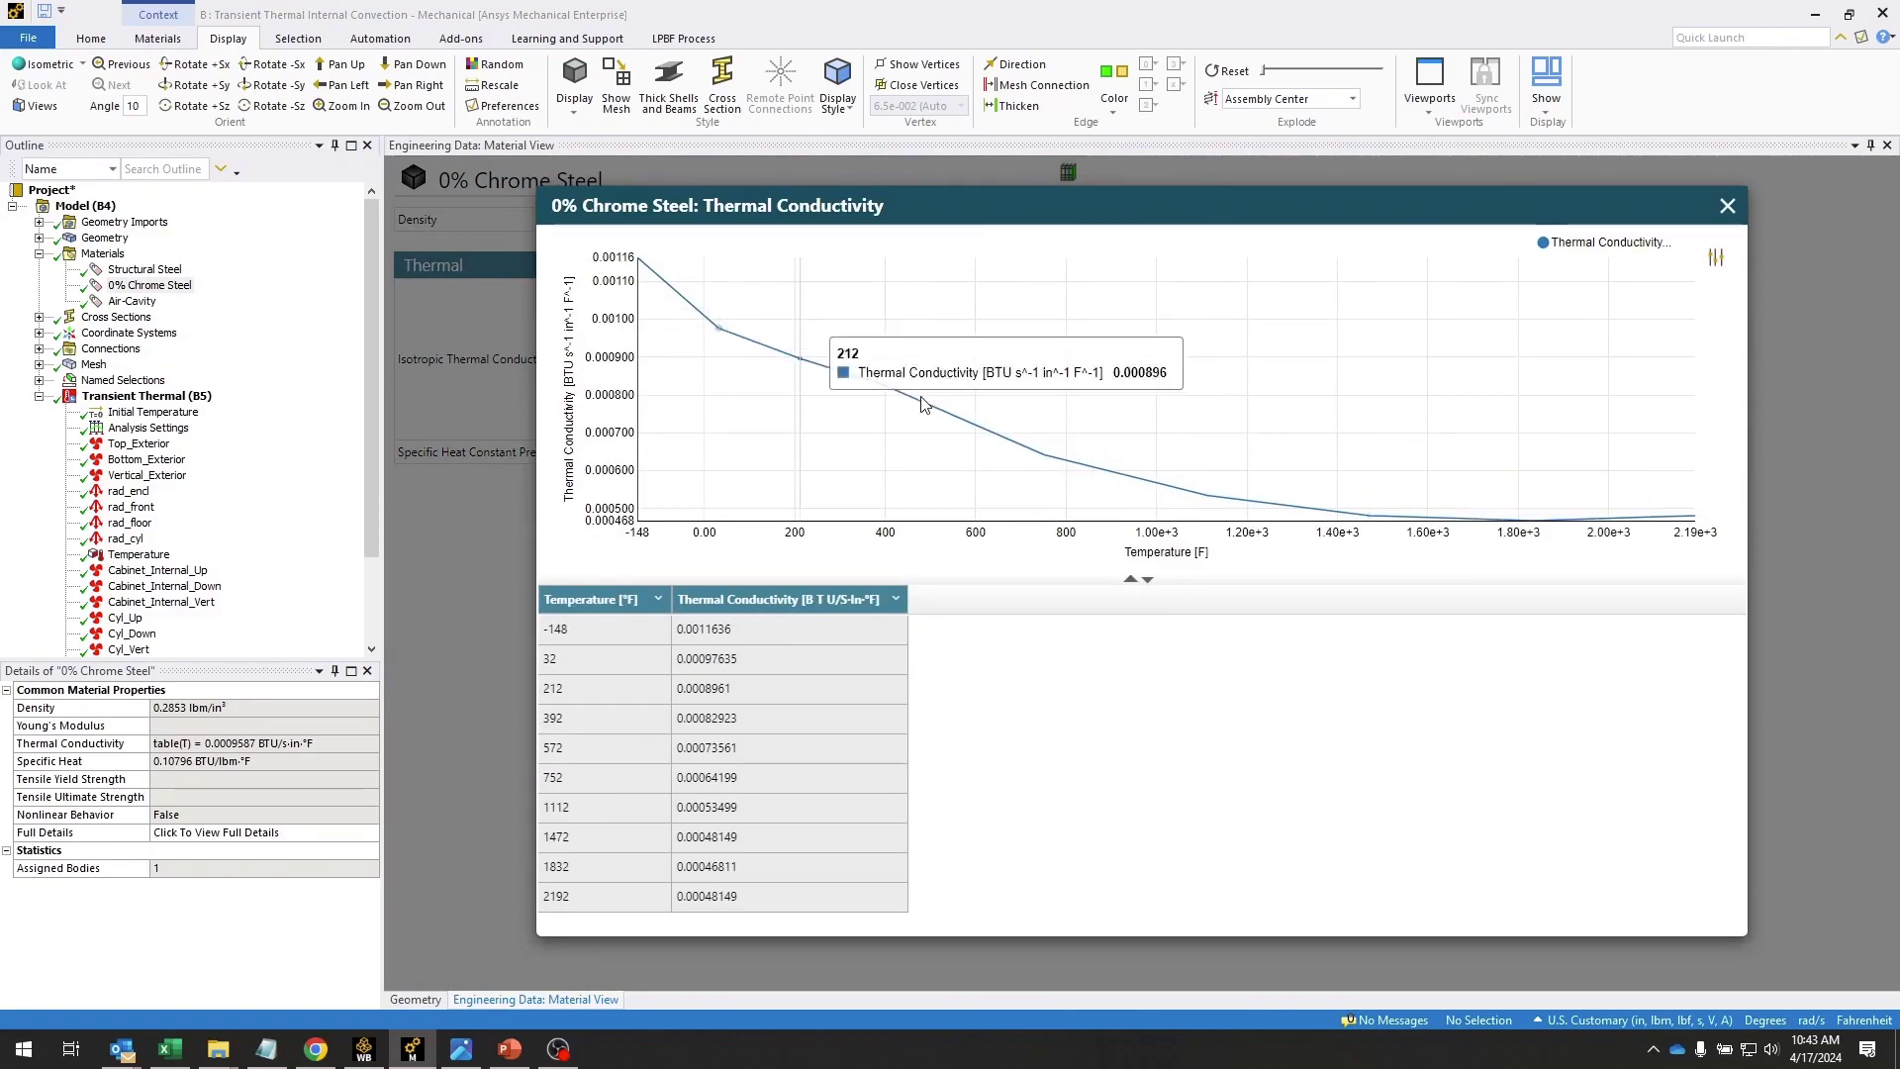
pyautogui.click(1727, 208)
pyautogui.click(85, 205)
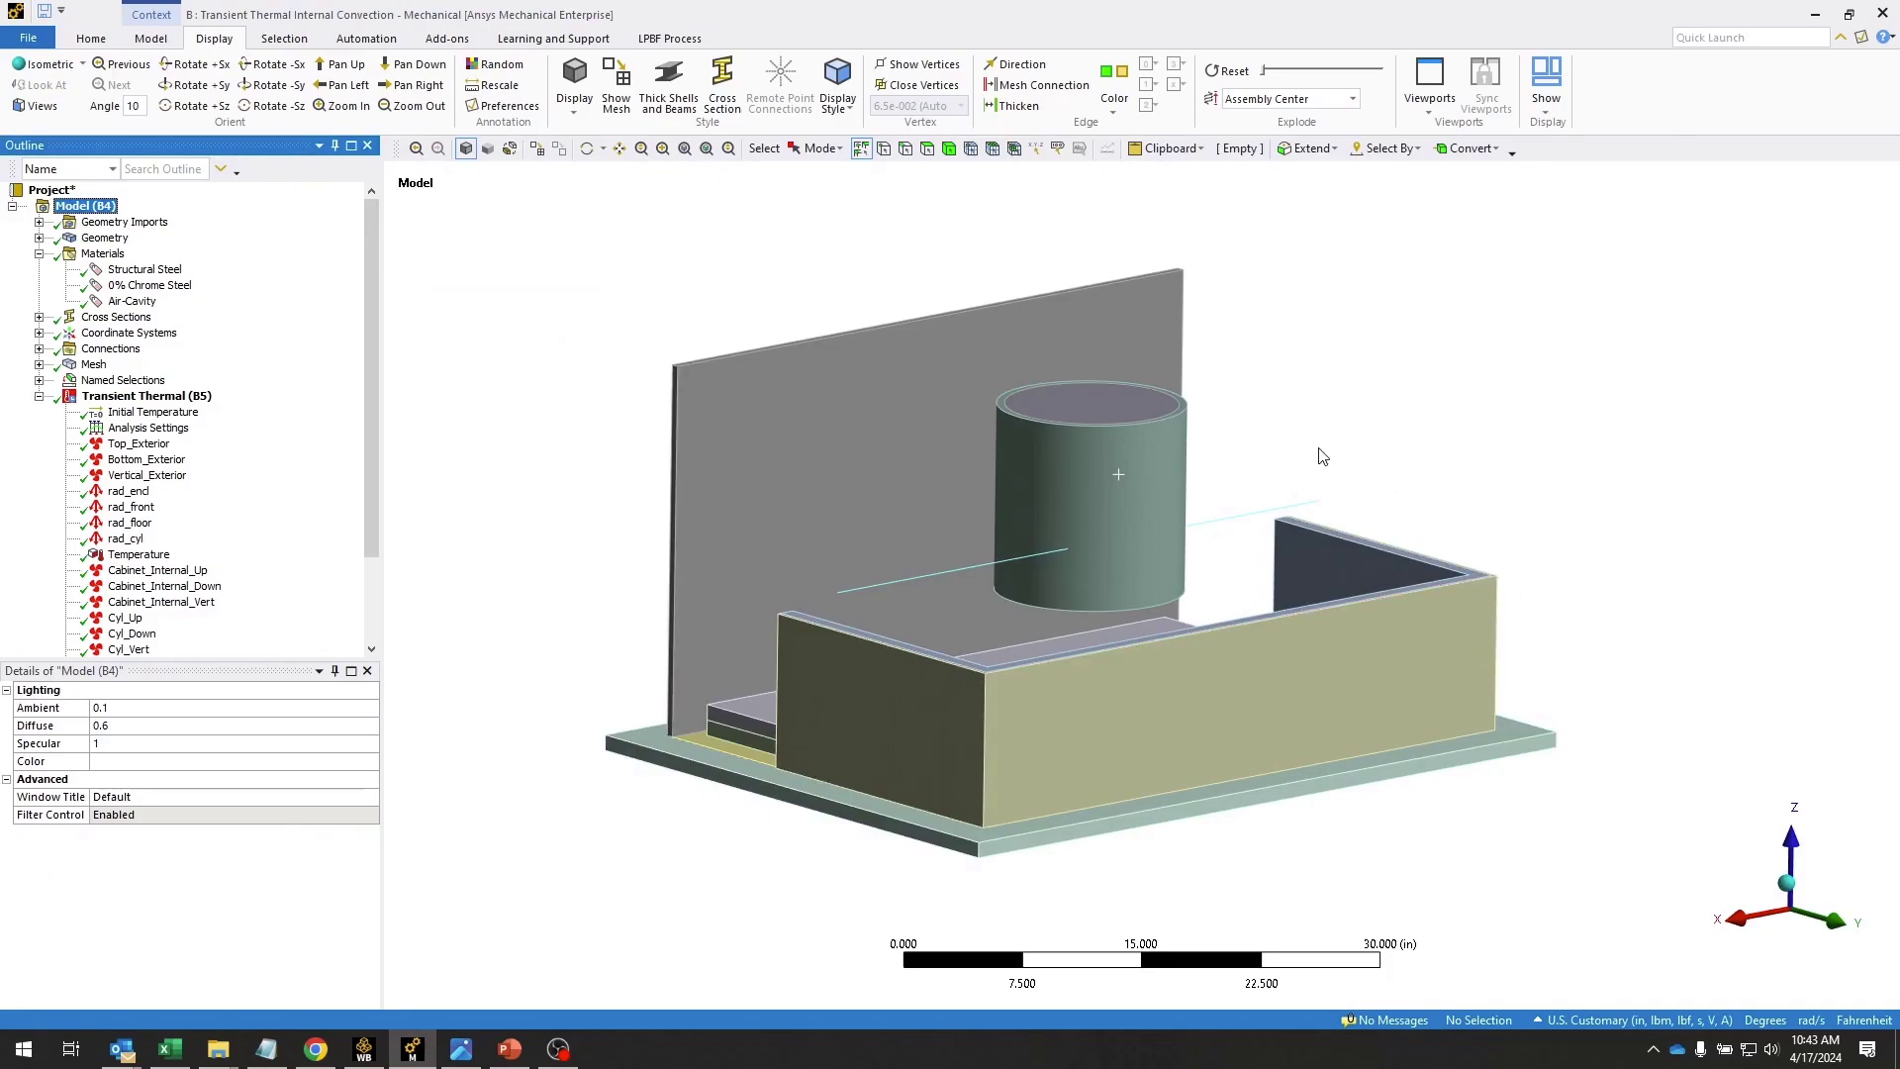
# Select the 40 in beam edge and show the mesh, briefly toggling Thick Shells and Beams
pyautogui.click(1231, 519)
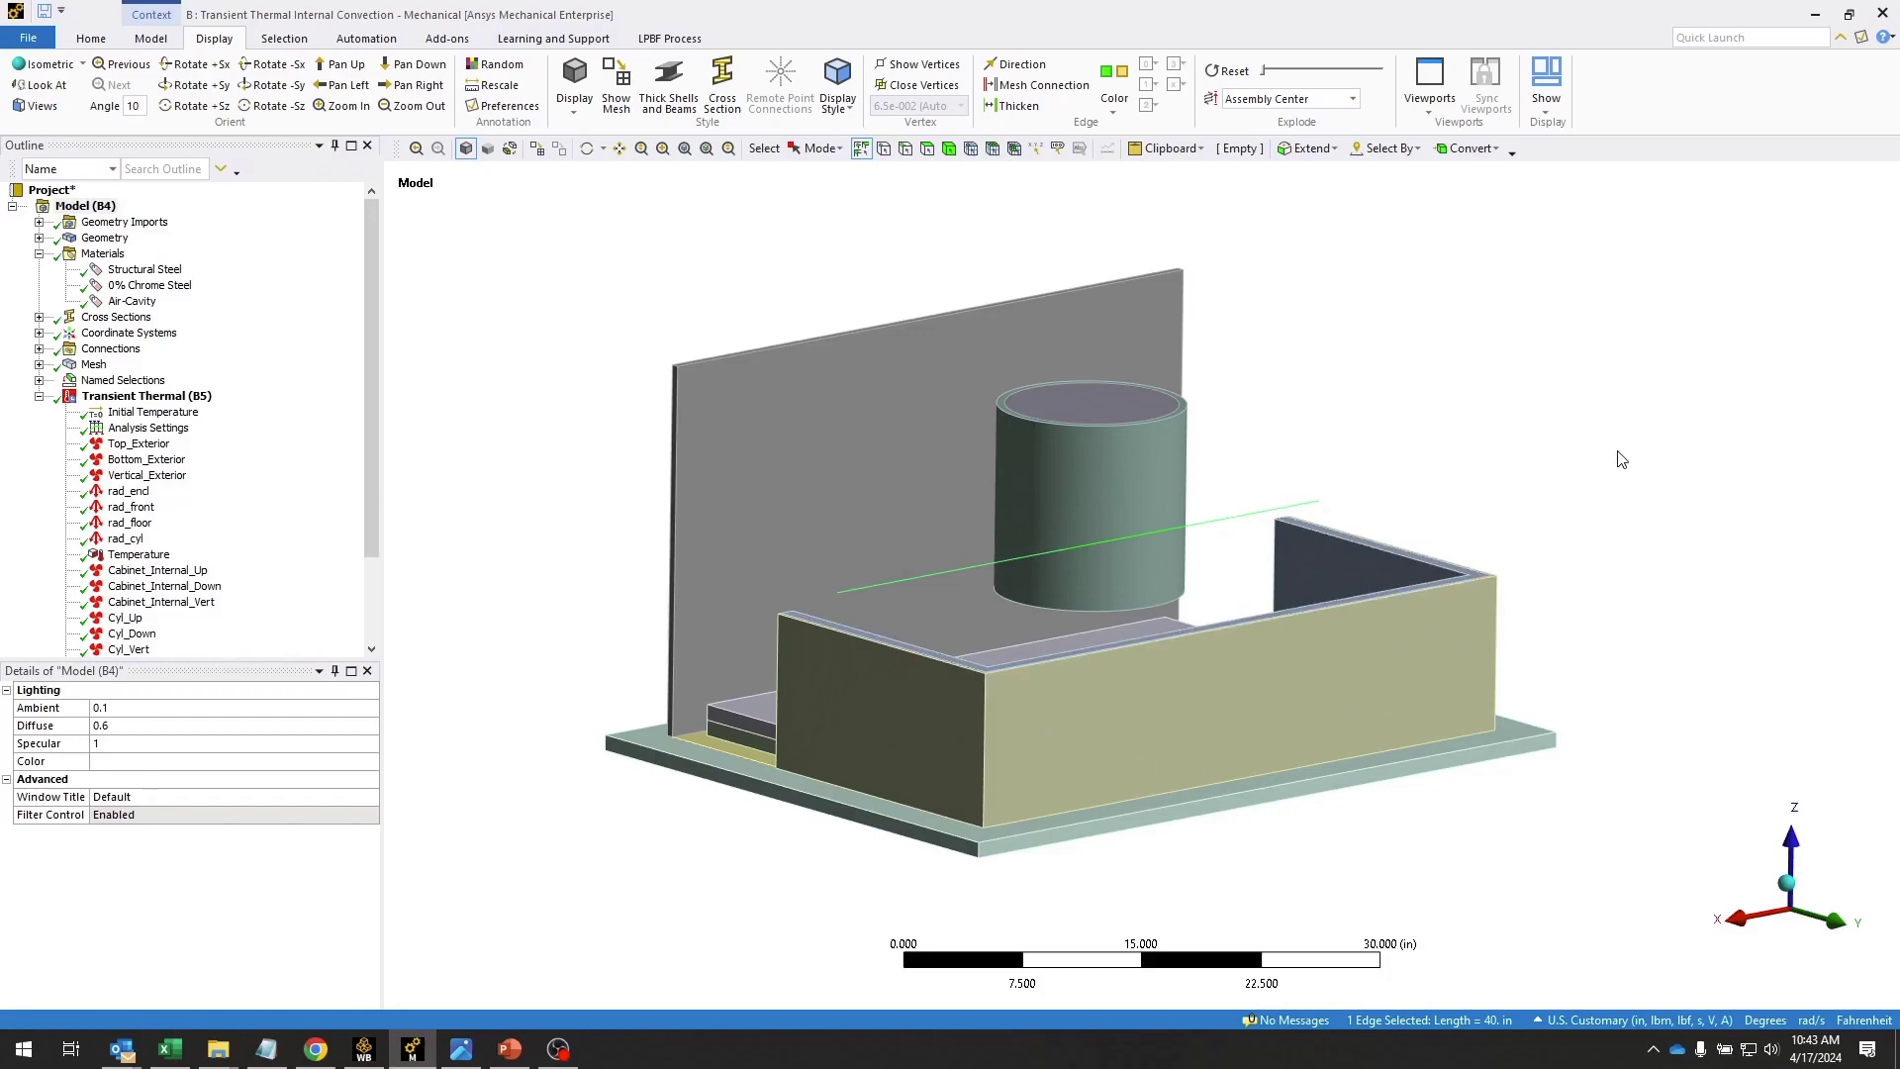
pyautogui.moveTo(1603, 451)
pyautogui.mouseDown(button='middle')
pyautogui.moveTo(1569, 432)
pyautogui.moveTo(1461, 452)
pyautogui.moveTo(1581, 458)
pyautogui.mouseUp(button='middle')
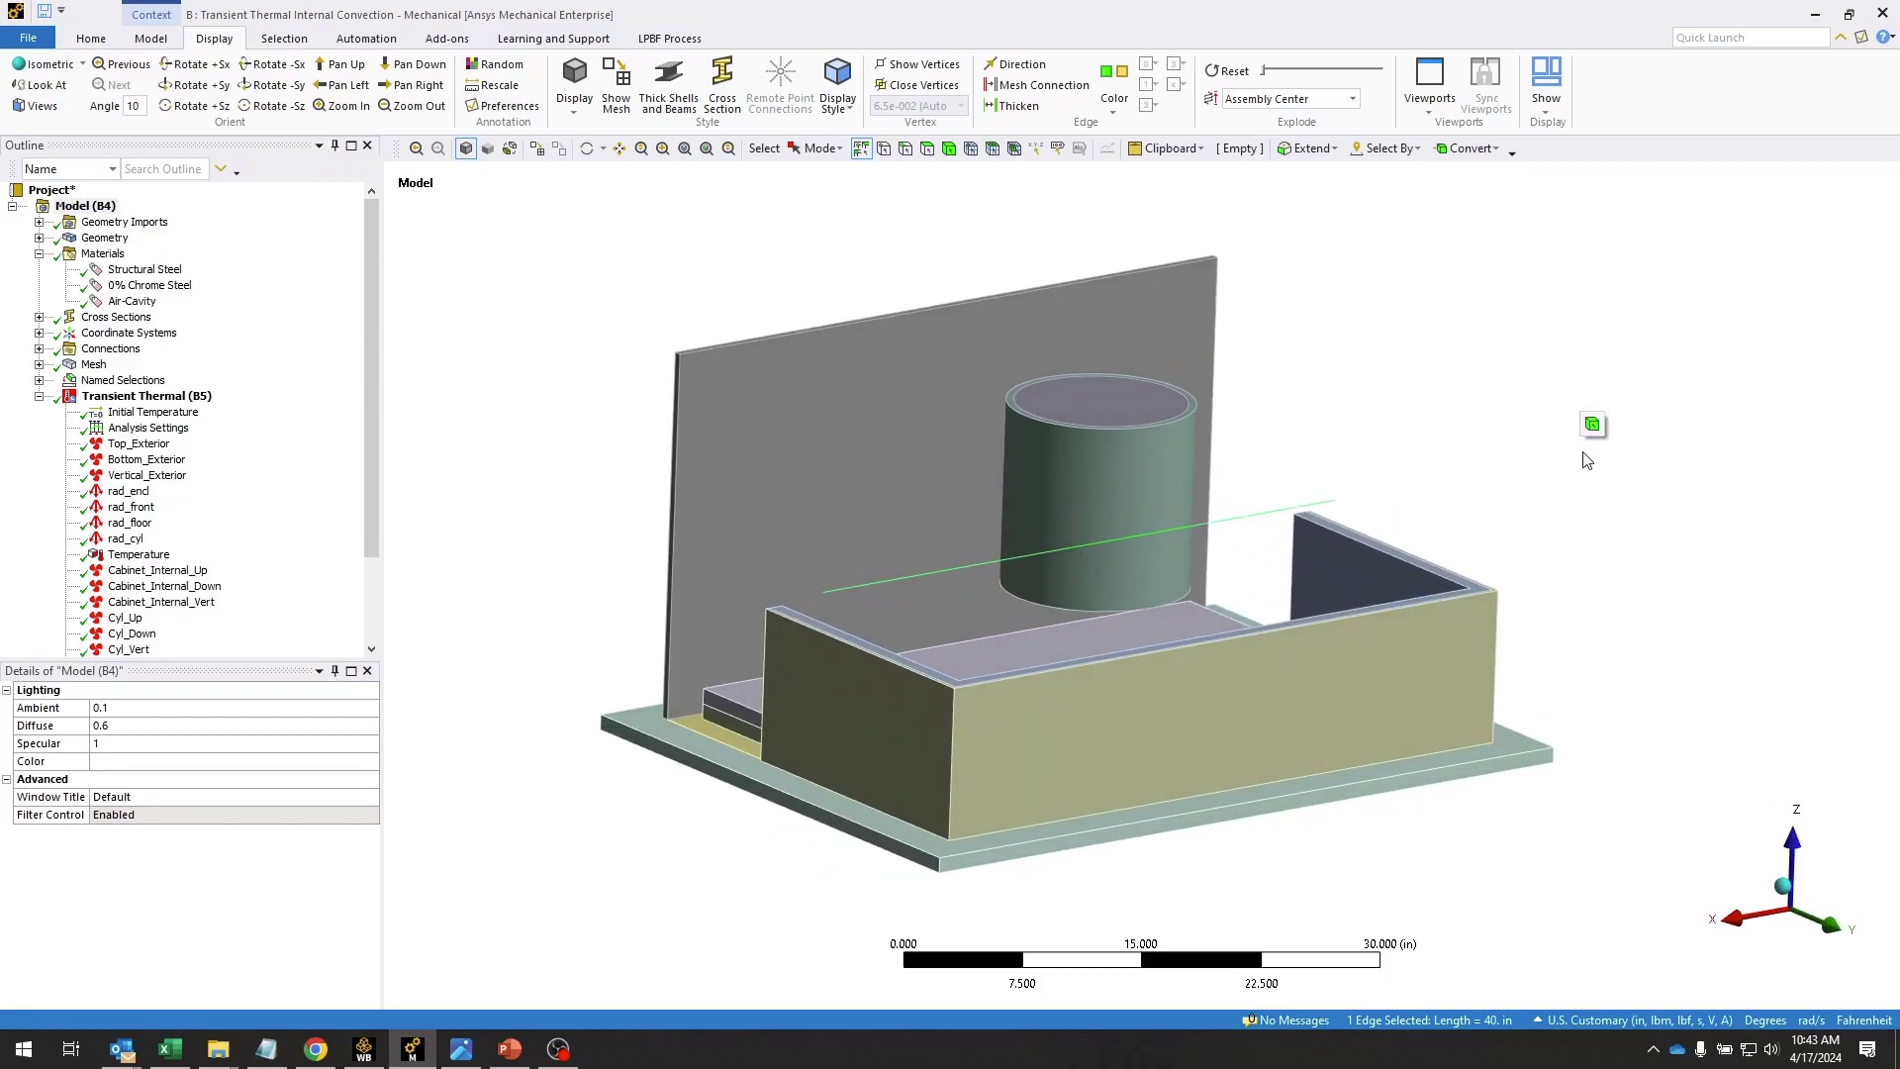
pyautogui.click(92, 364)
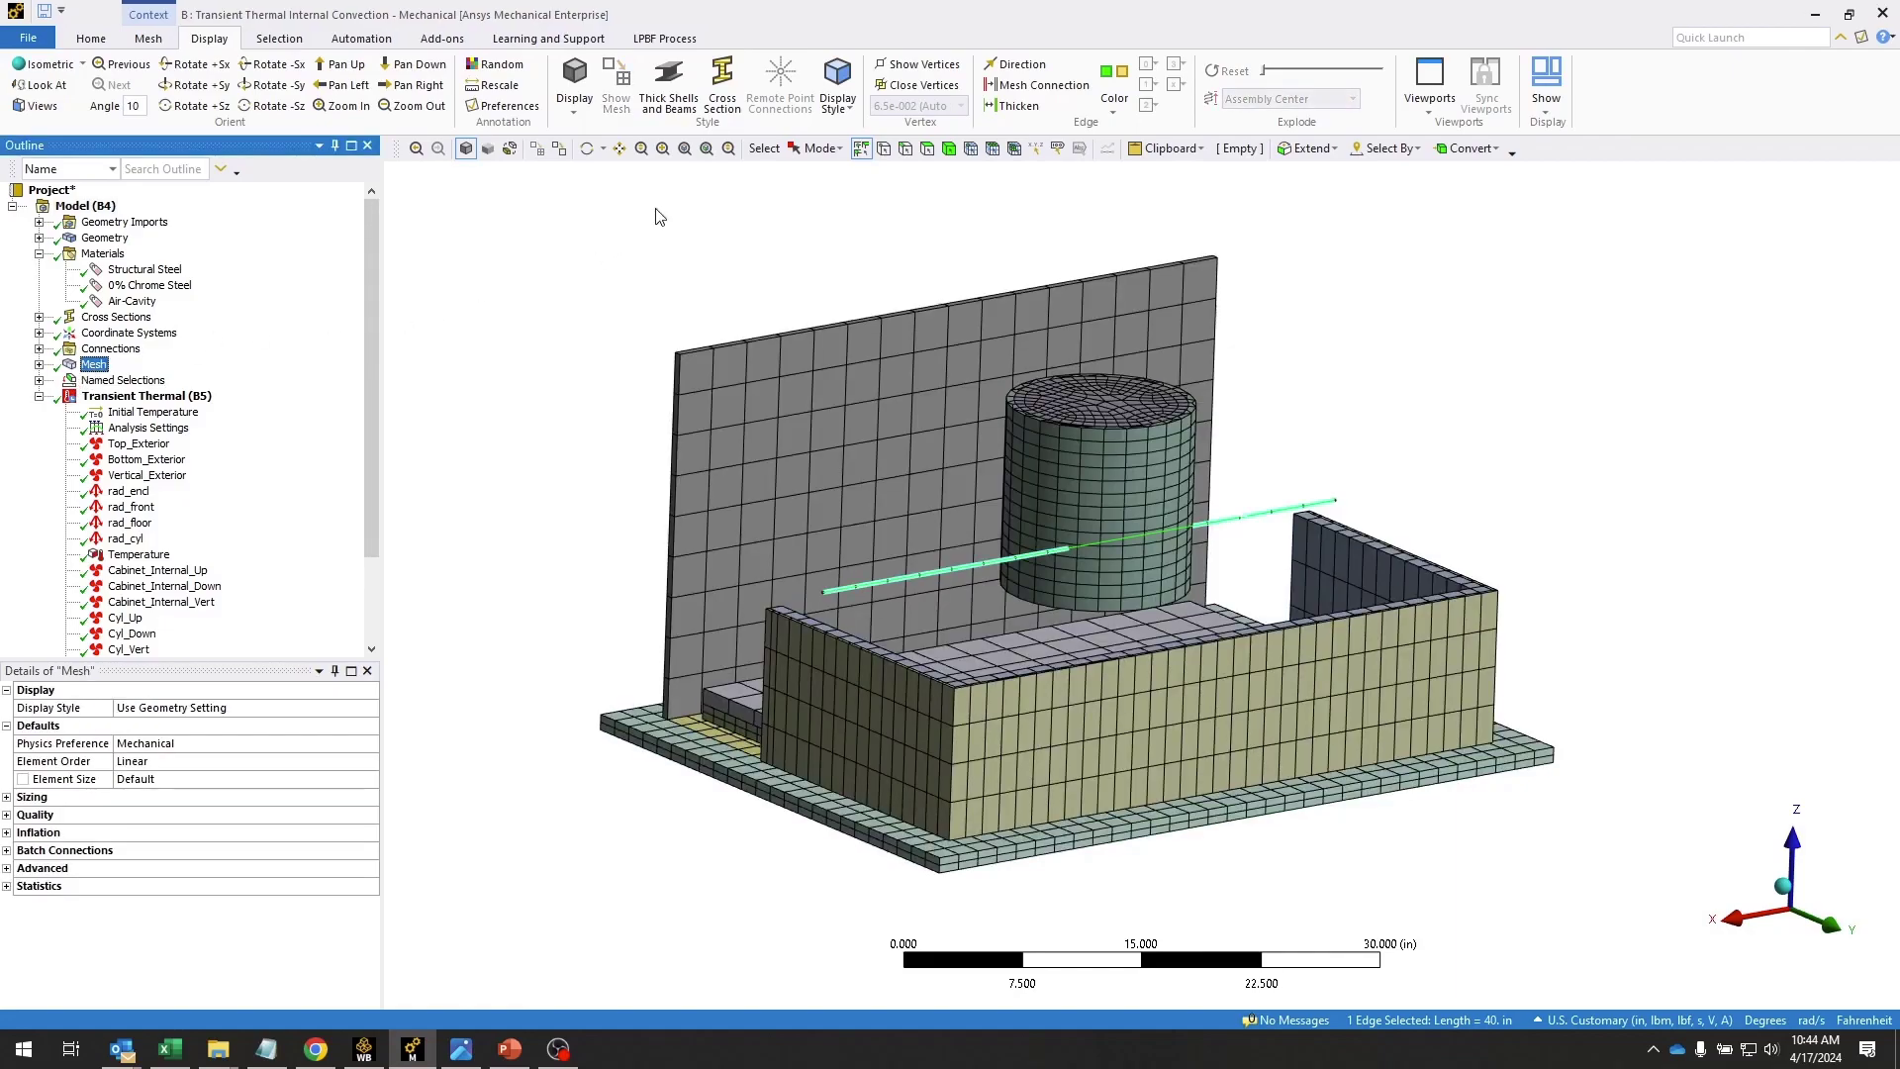
pyautogui.click(669, 84)
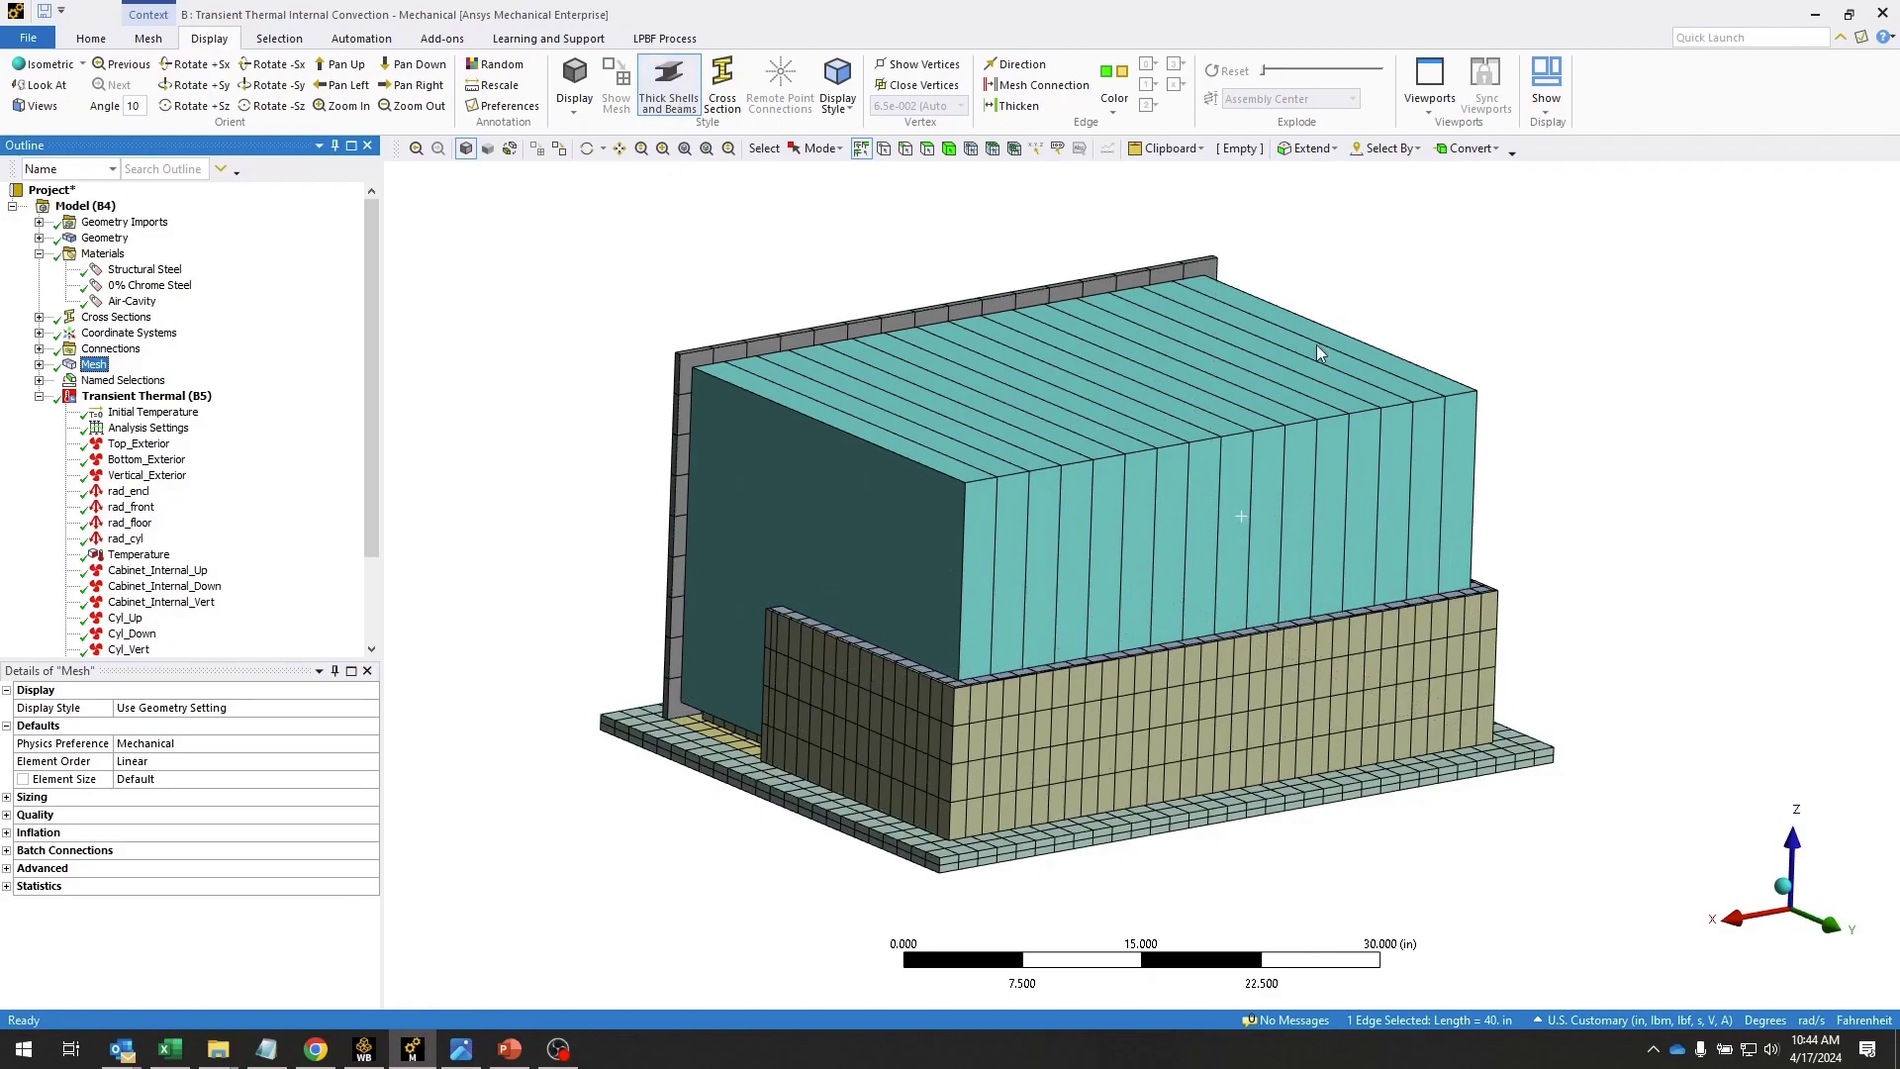
pyautogui.click(673, 104)
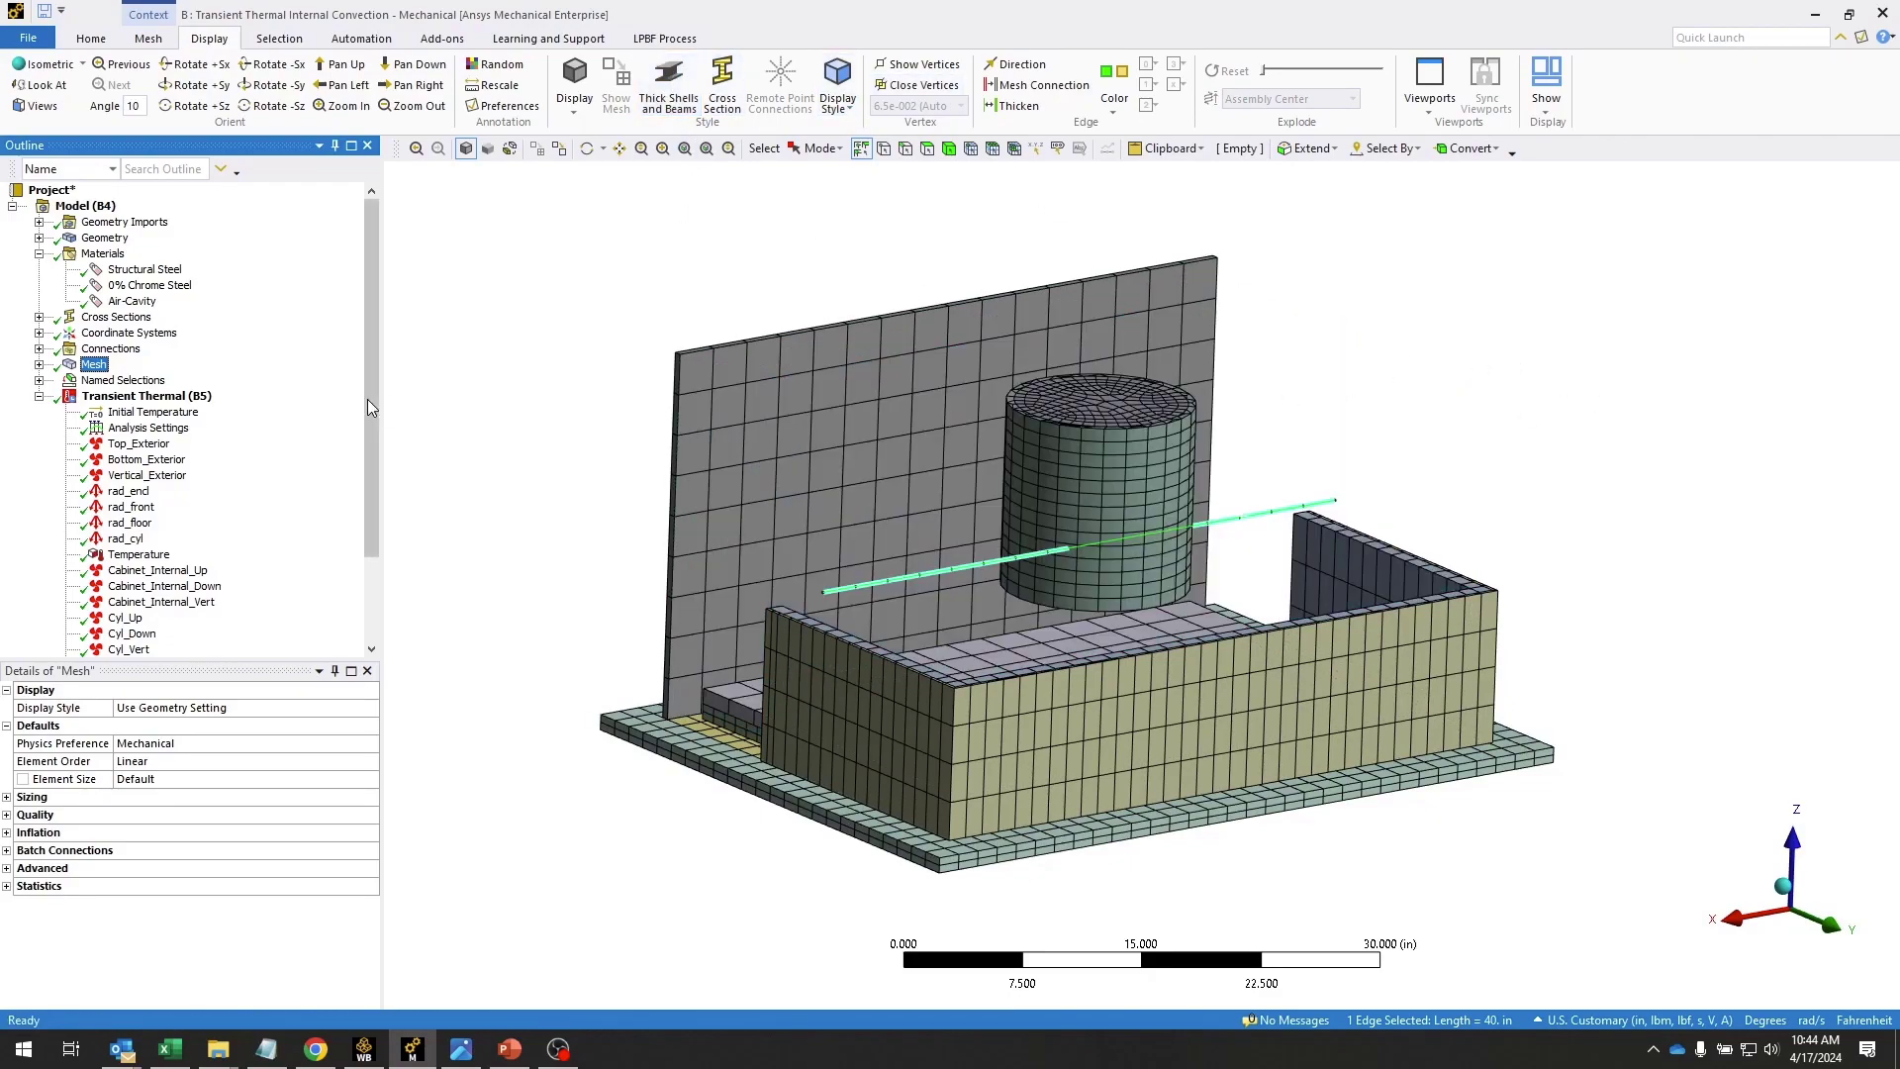
# Review all ten bonded contact regions together, then show the Connections summary of 10 active contacts
pyautogui.click(38, 255)
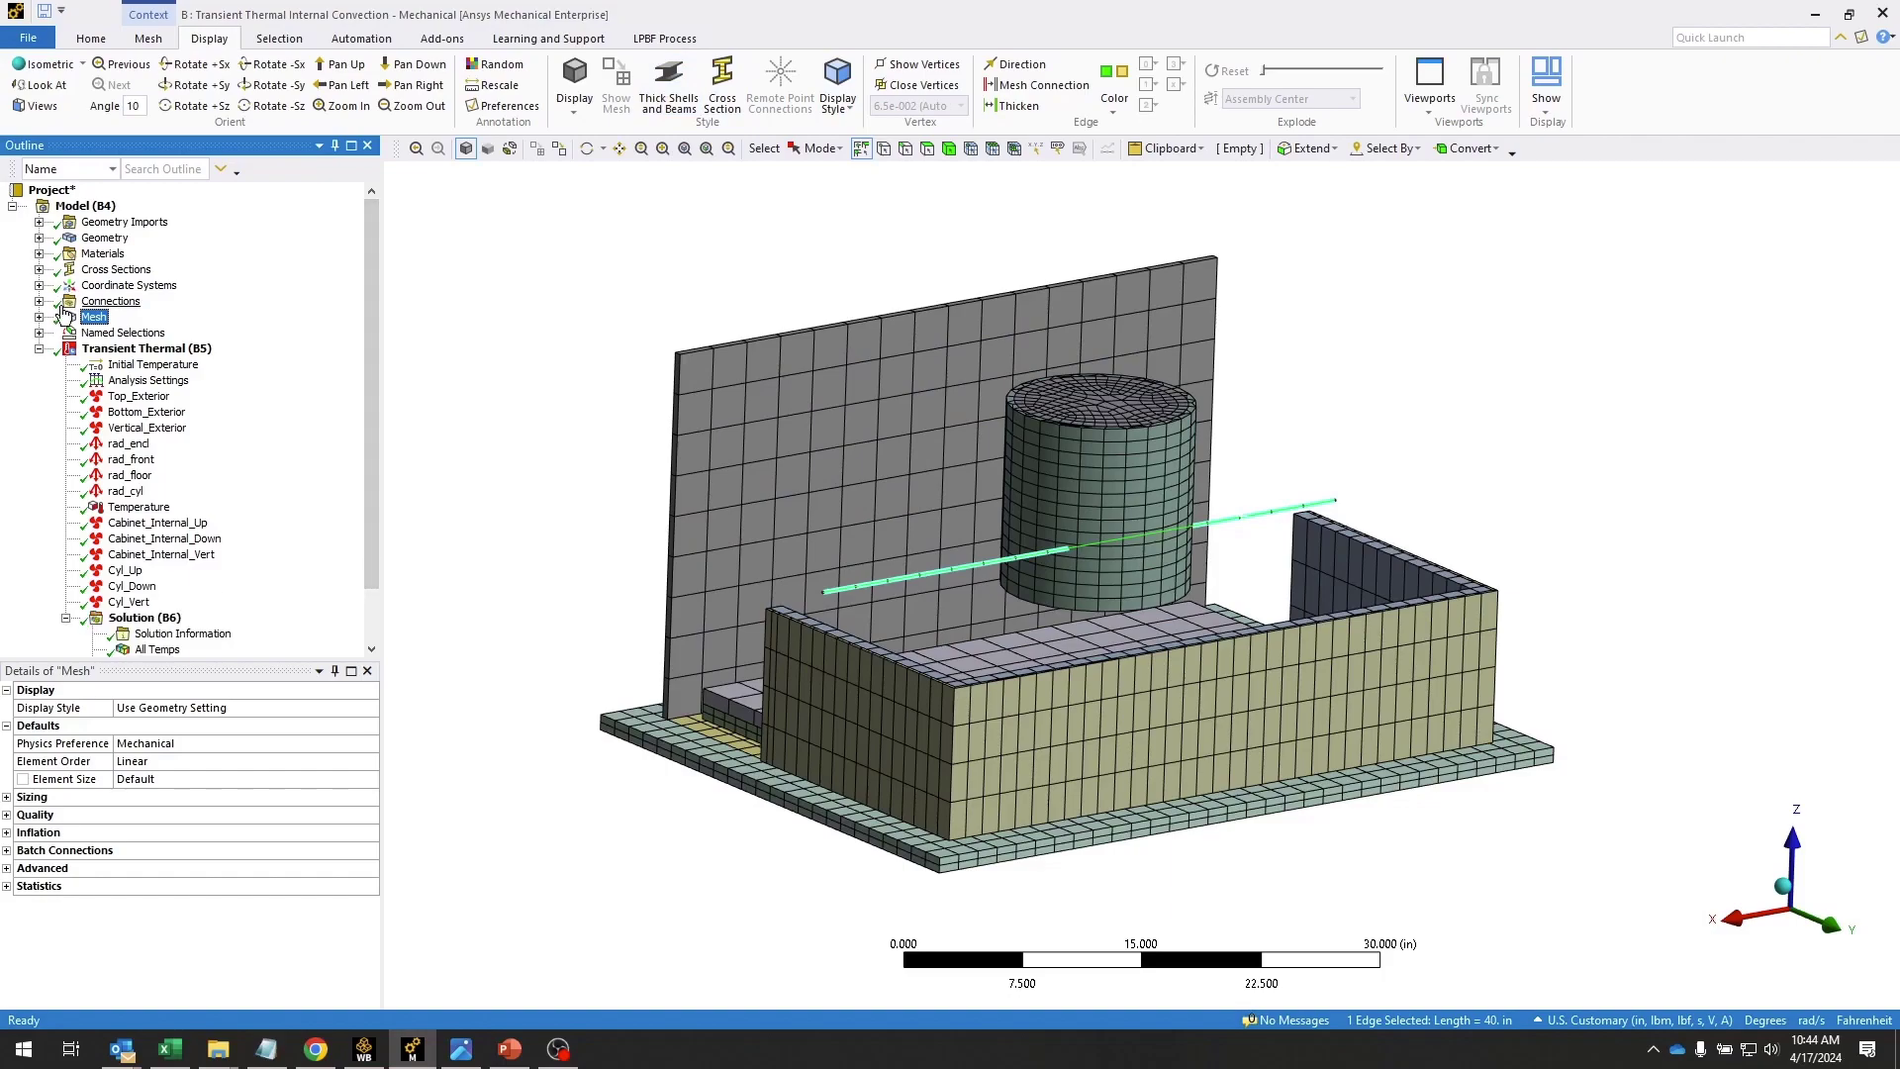
pyautogui.click(39, 302)
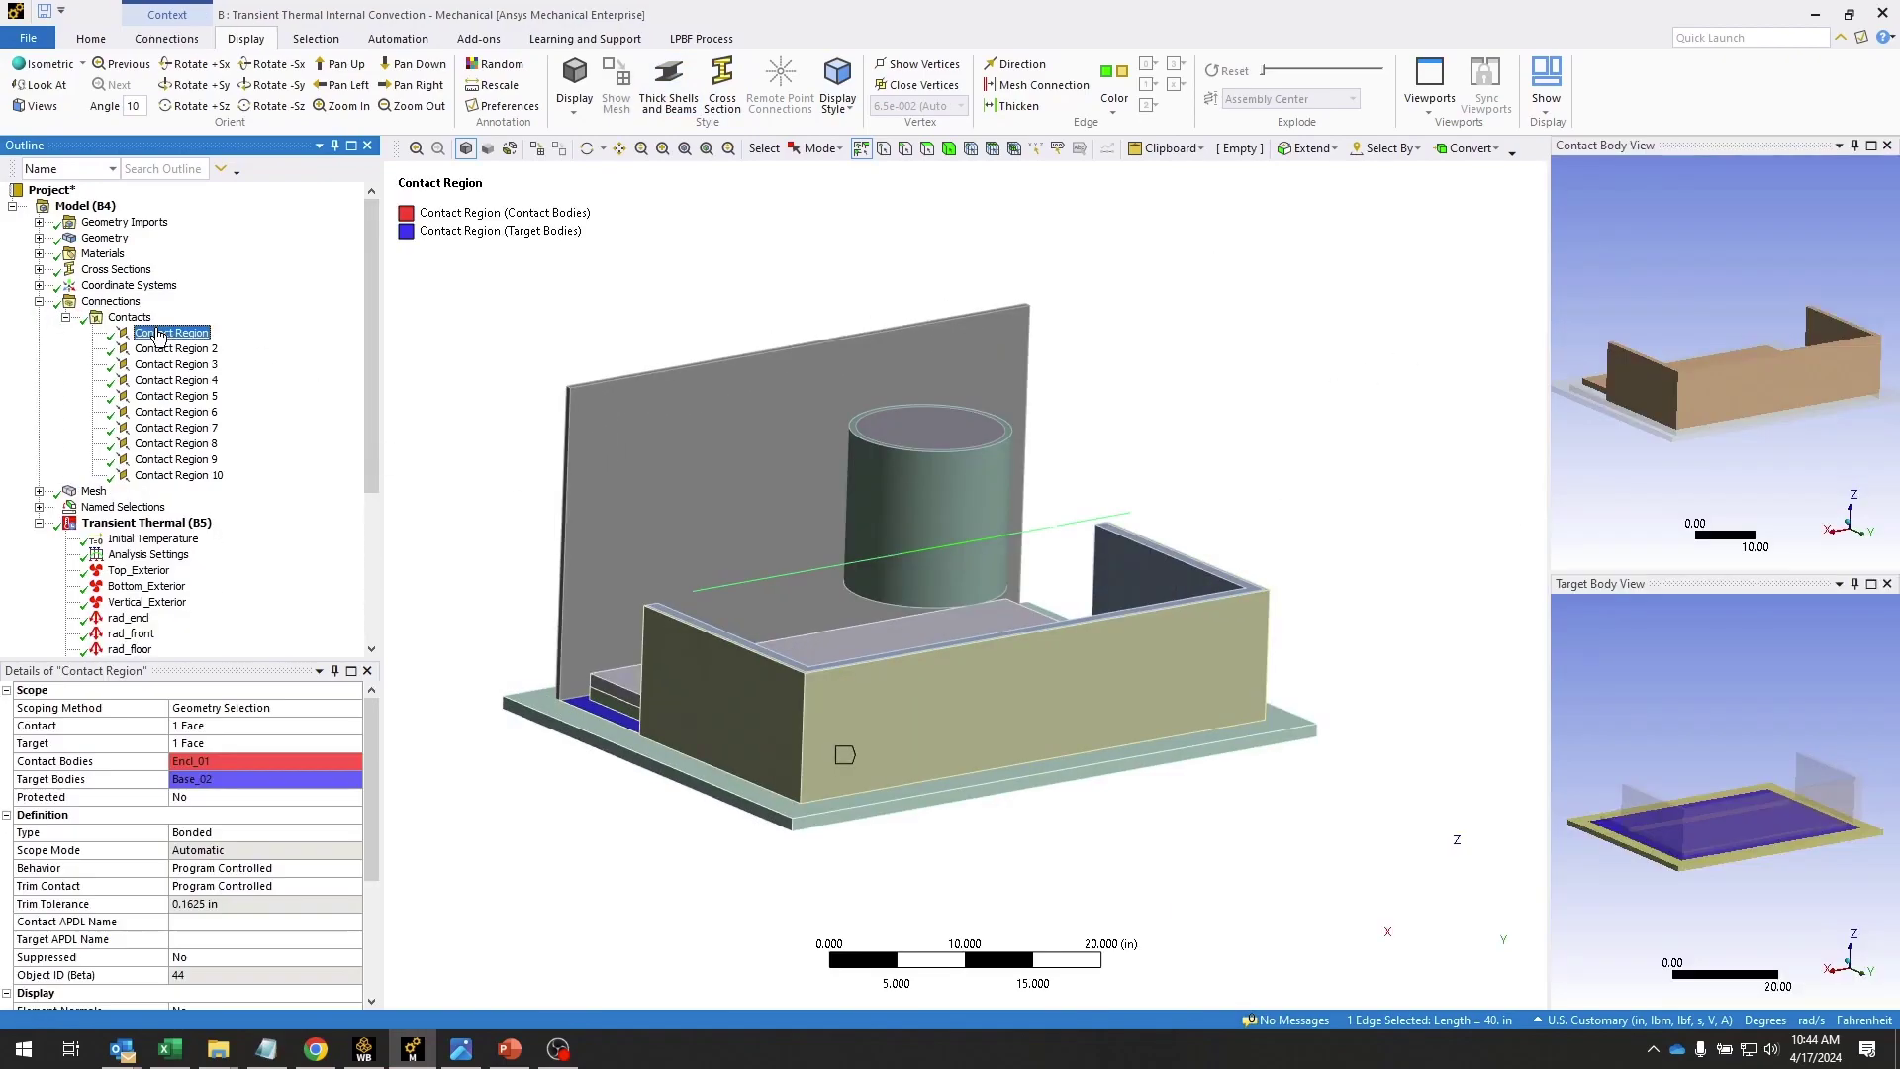
pyautogui.click(164, 333)
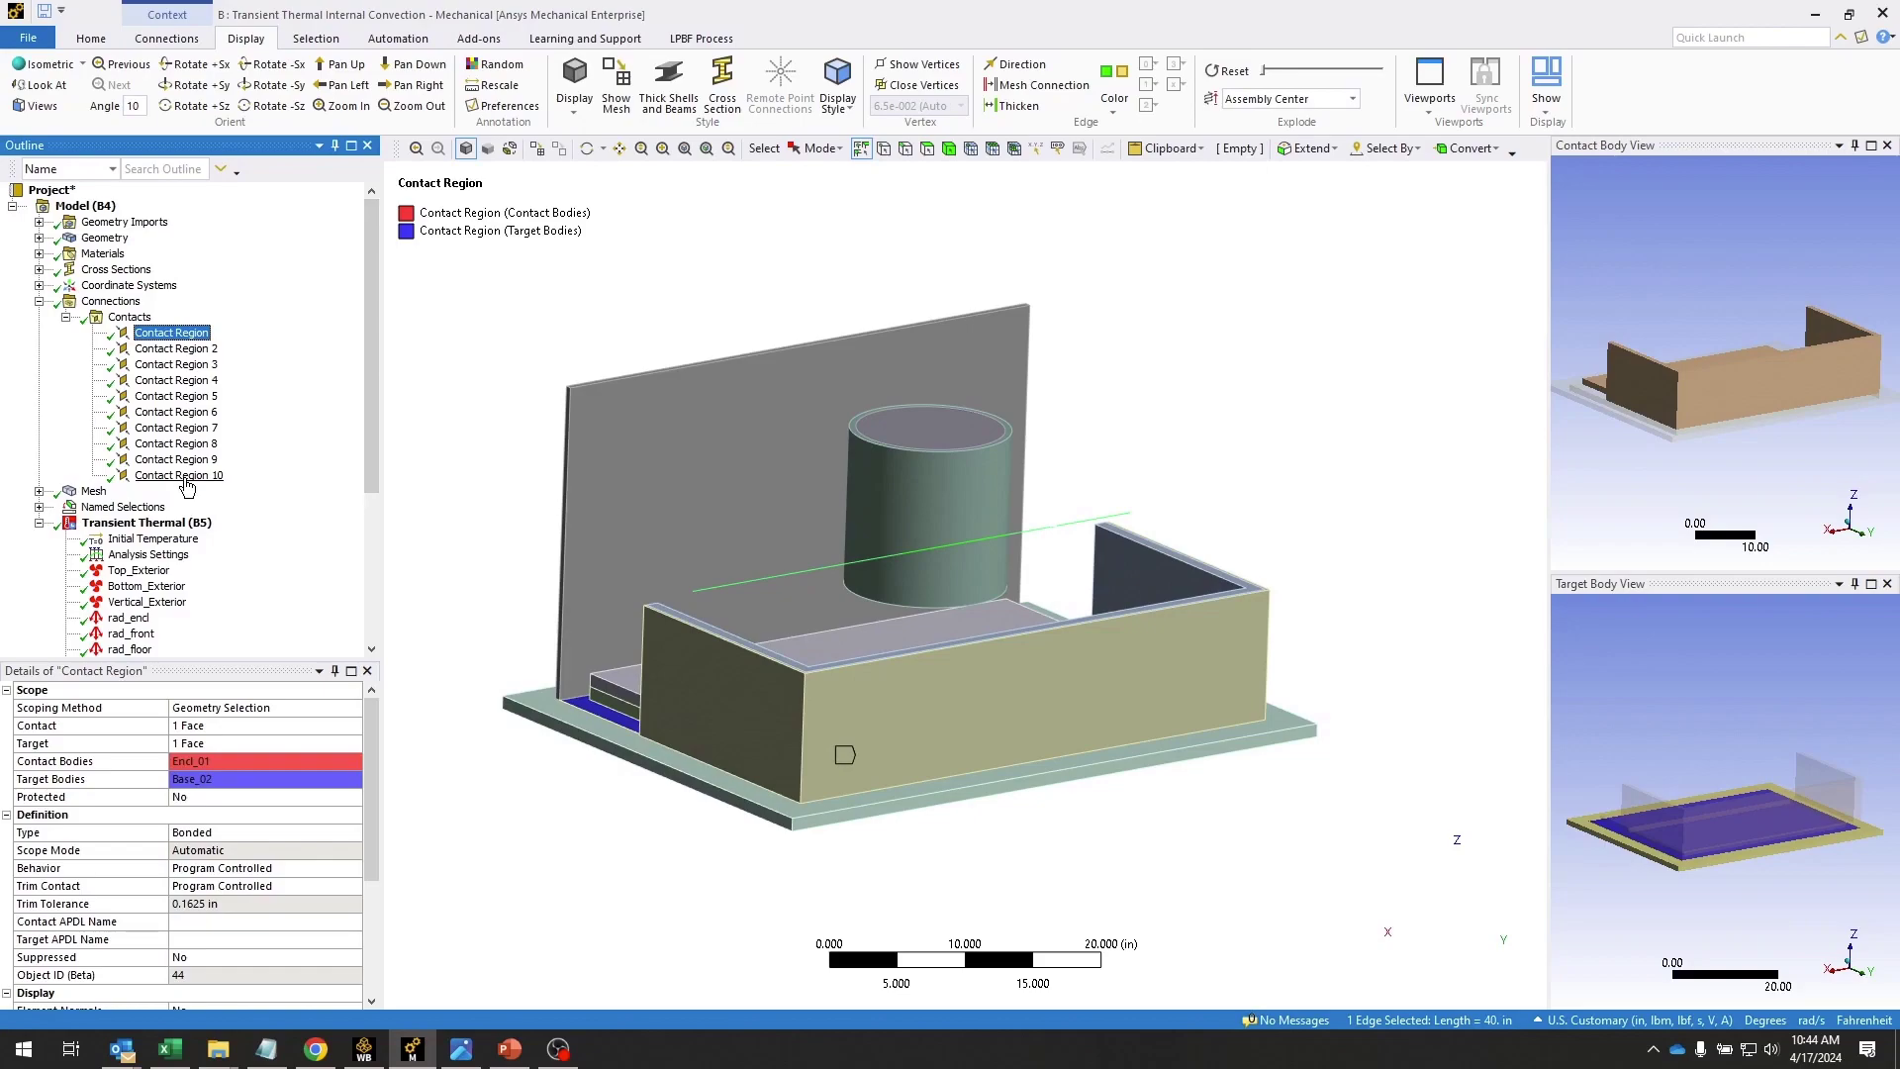
pyautogui.keyDown('shift'); pyautogui.click(179, 476); pyautogui.keyUp('shift')
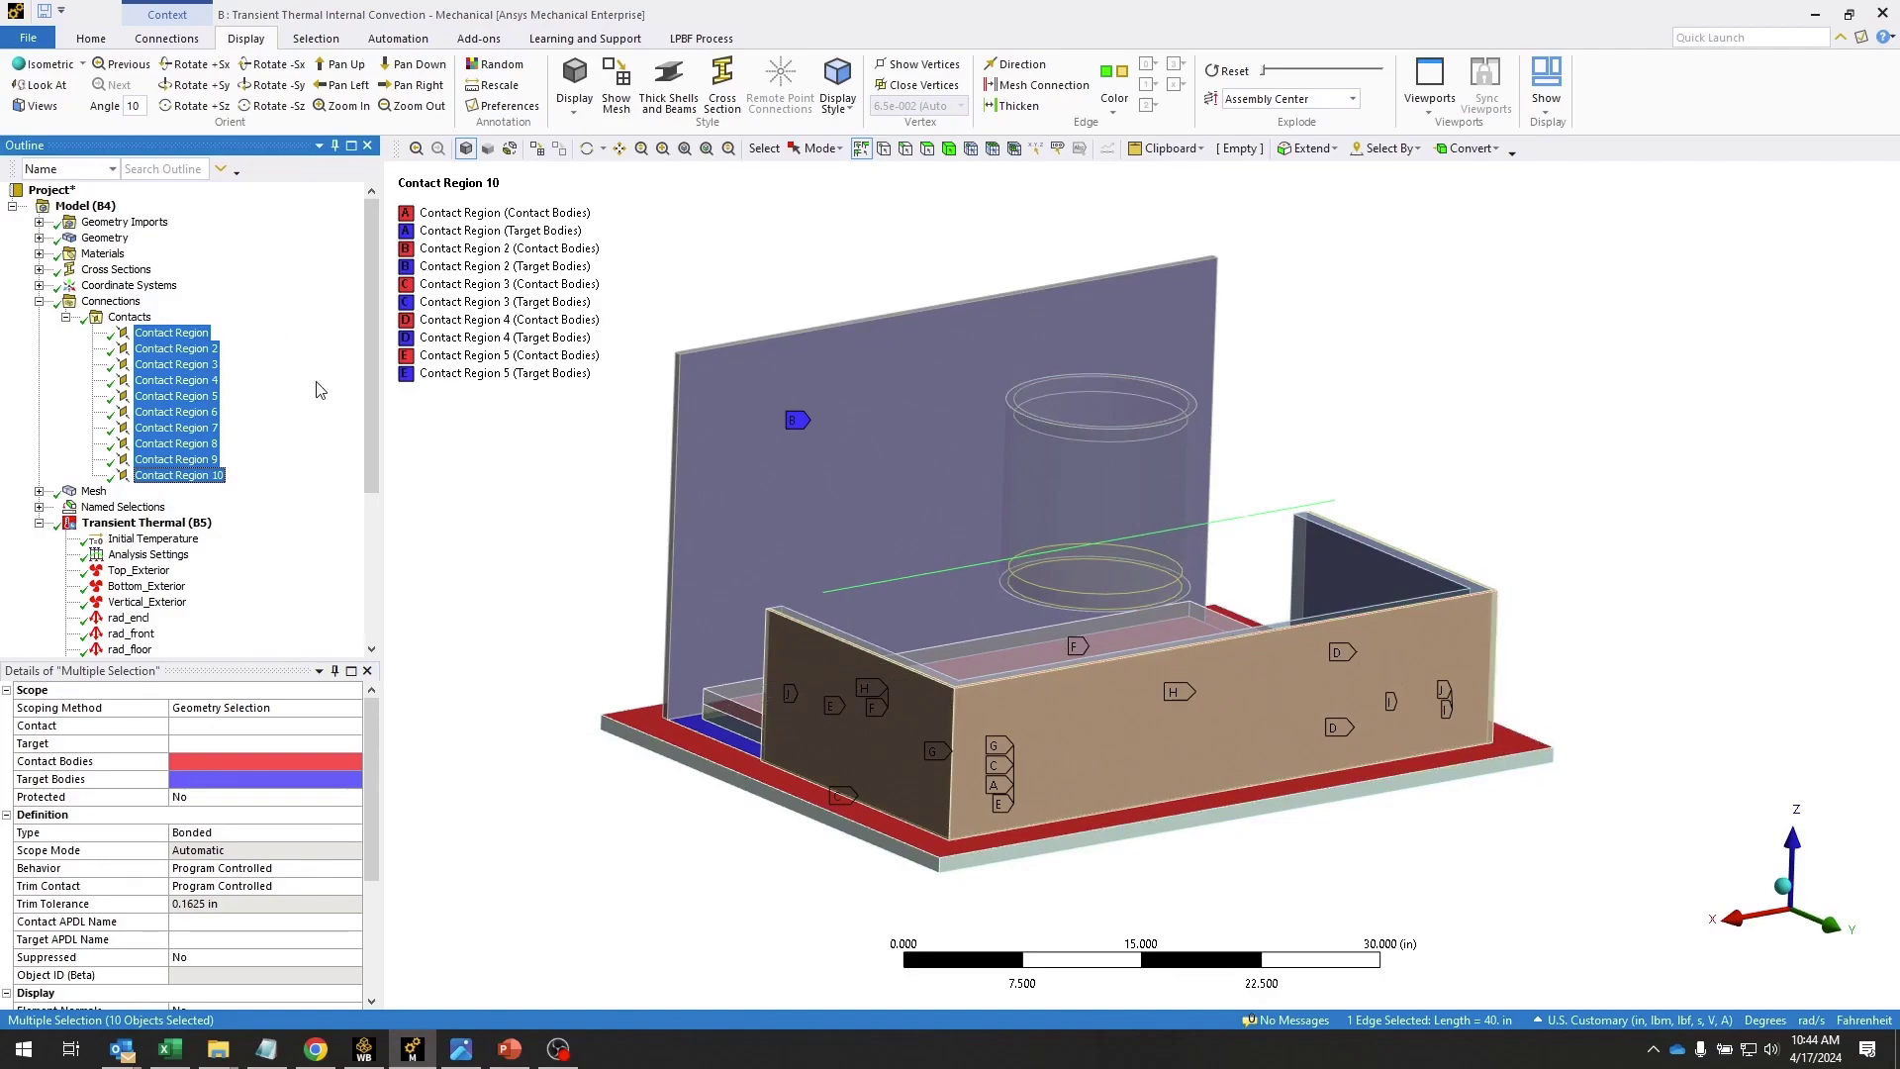
pyautogui.click(40, 302)
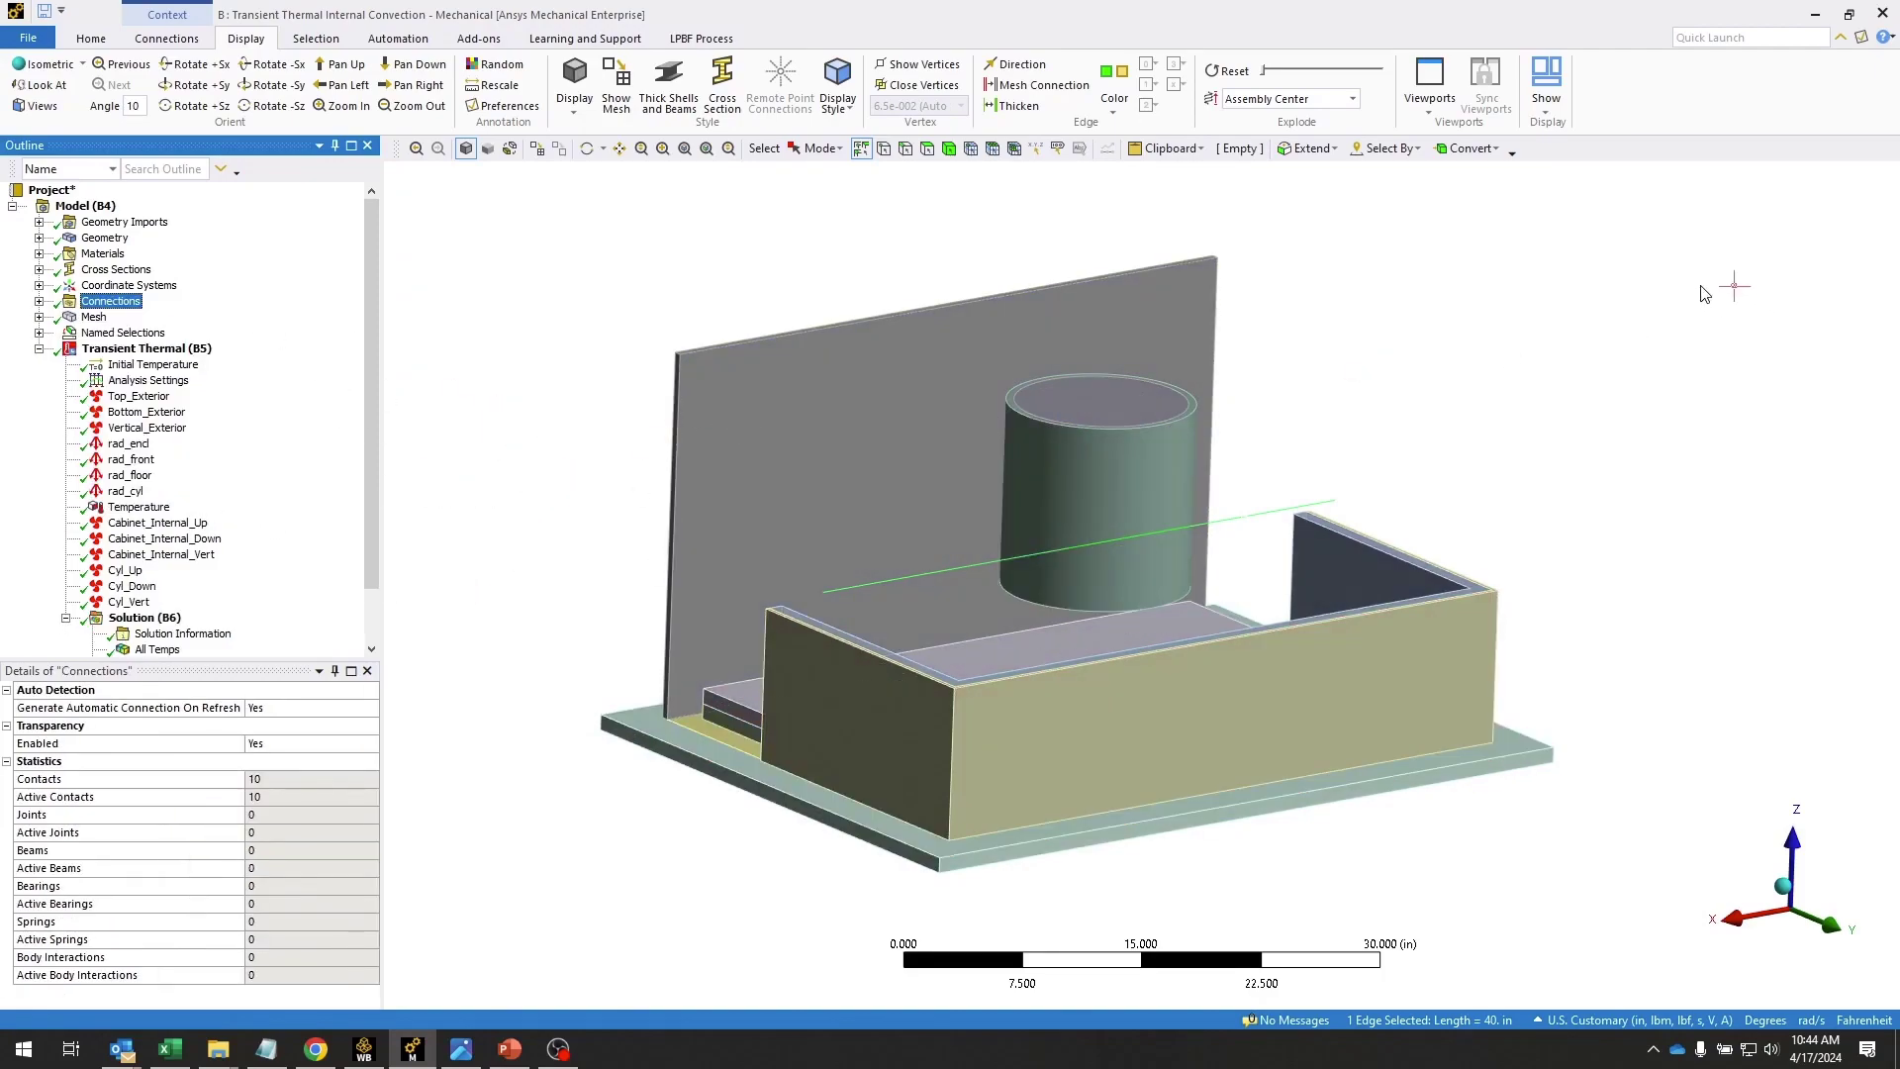
# Invert visibility to show the cabinet, review the 1700 °F Temperature load and Top, Bottom and Vertical exterior convections
pyautogui.rightClick(1515, 302)
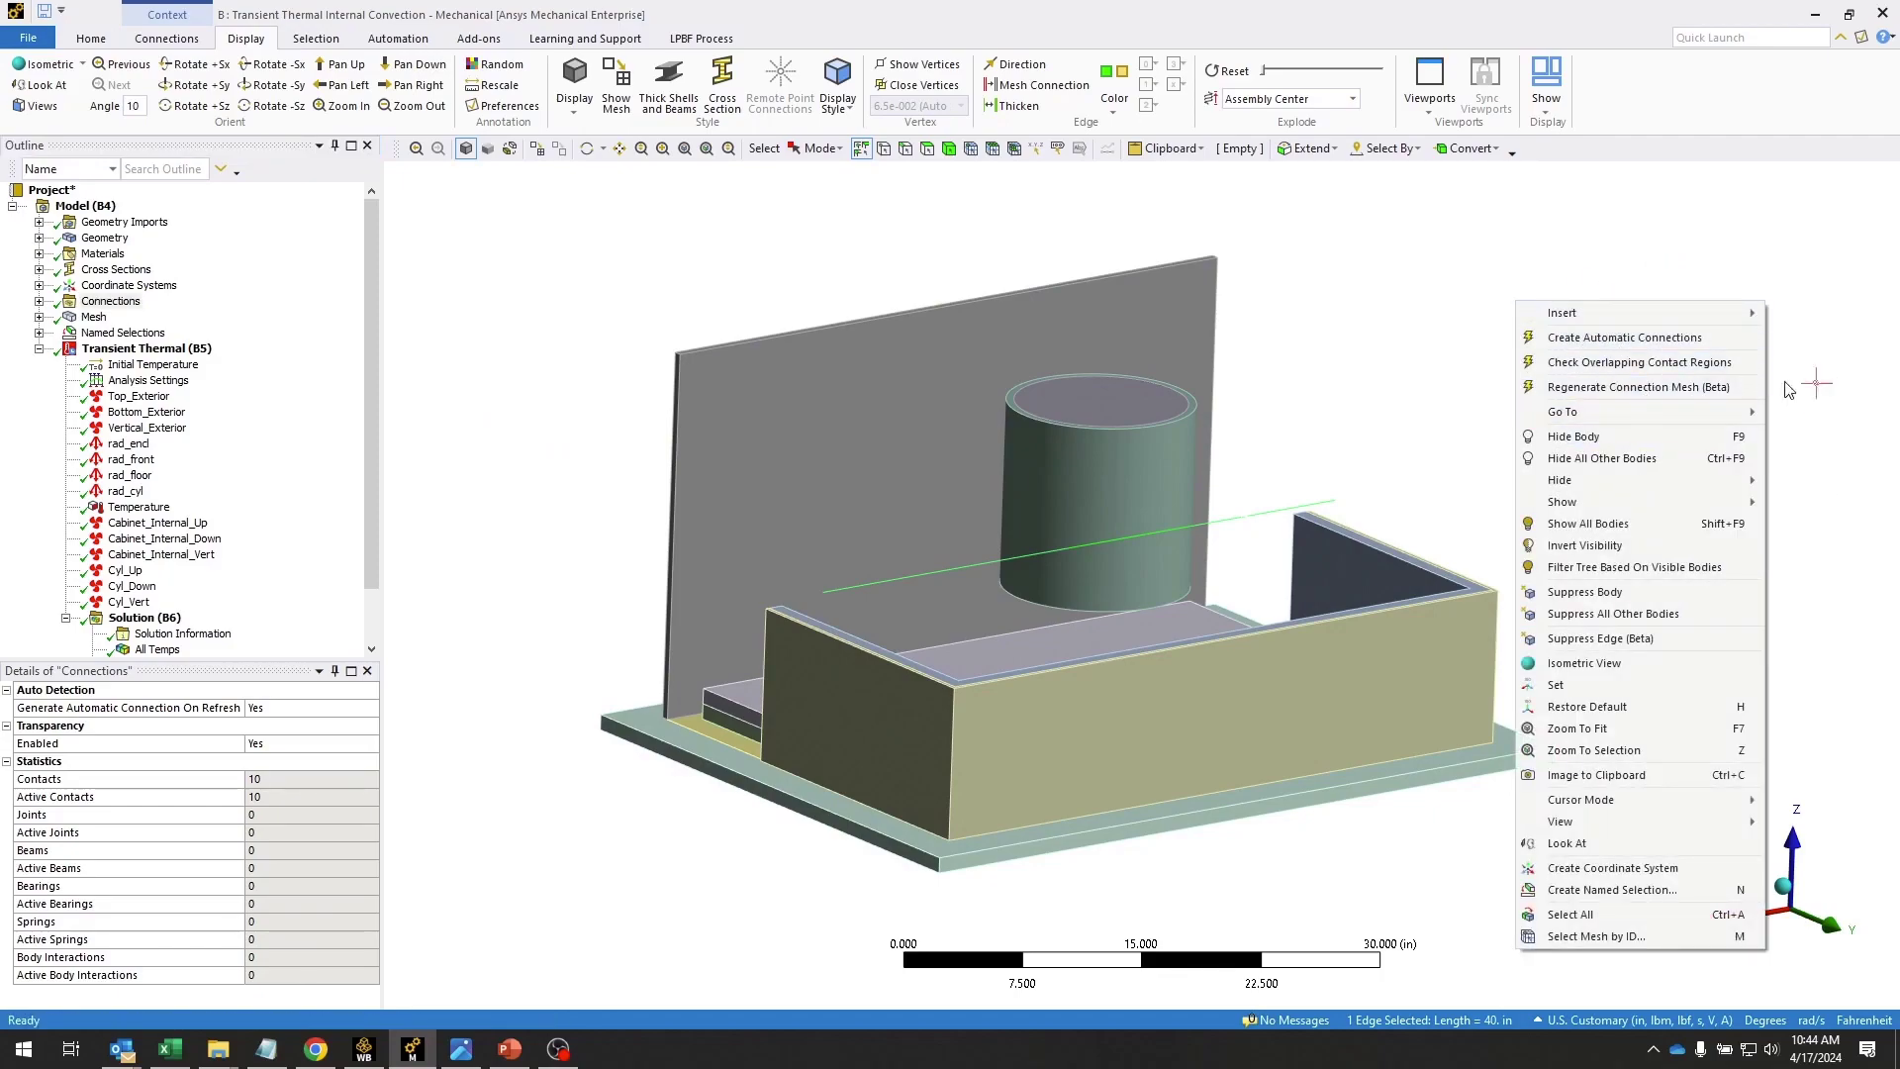
pyautogui.click(1589, 545)
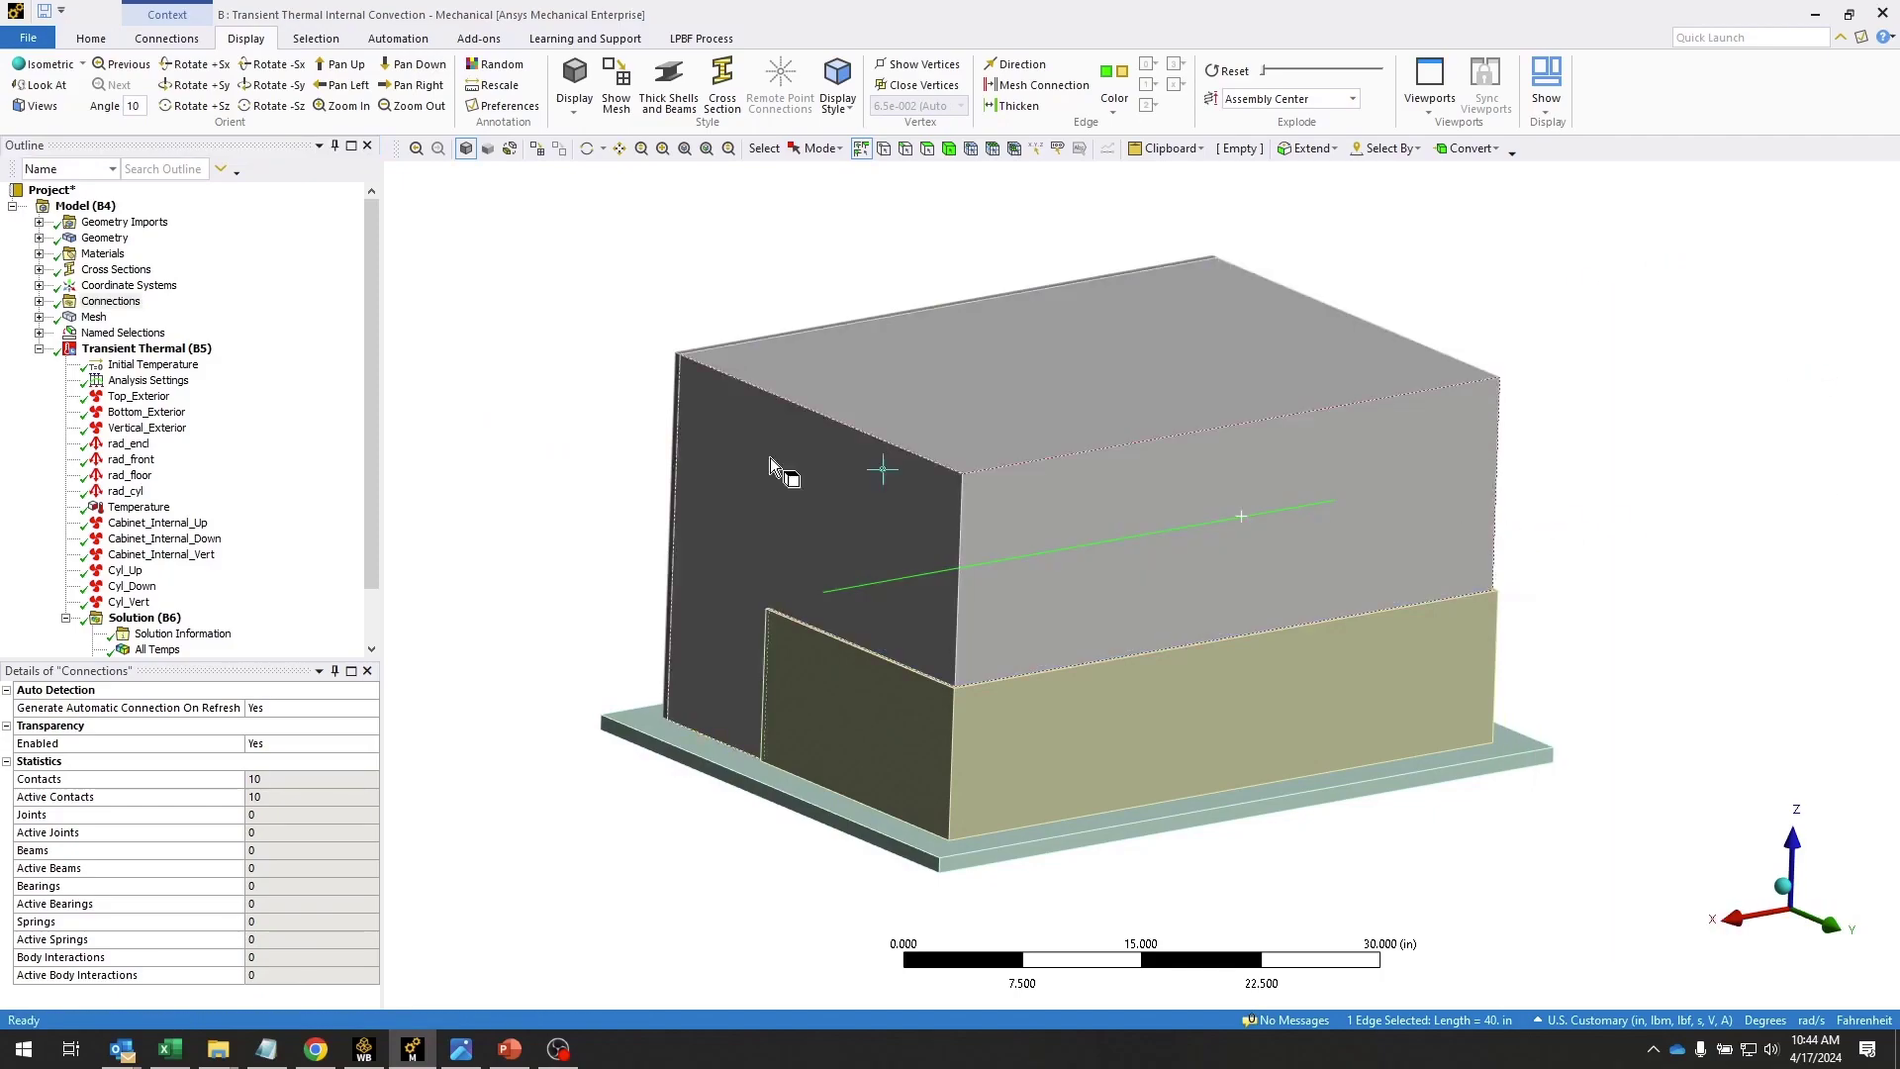
pyautogui.click(133, 507)
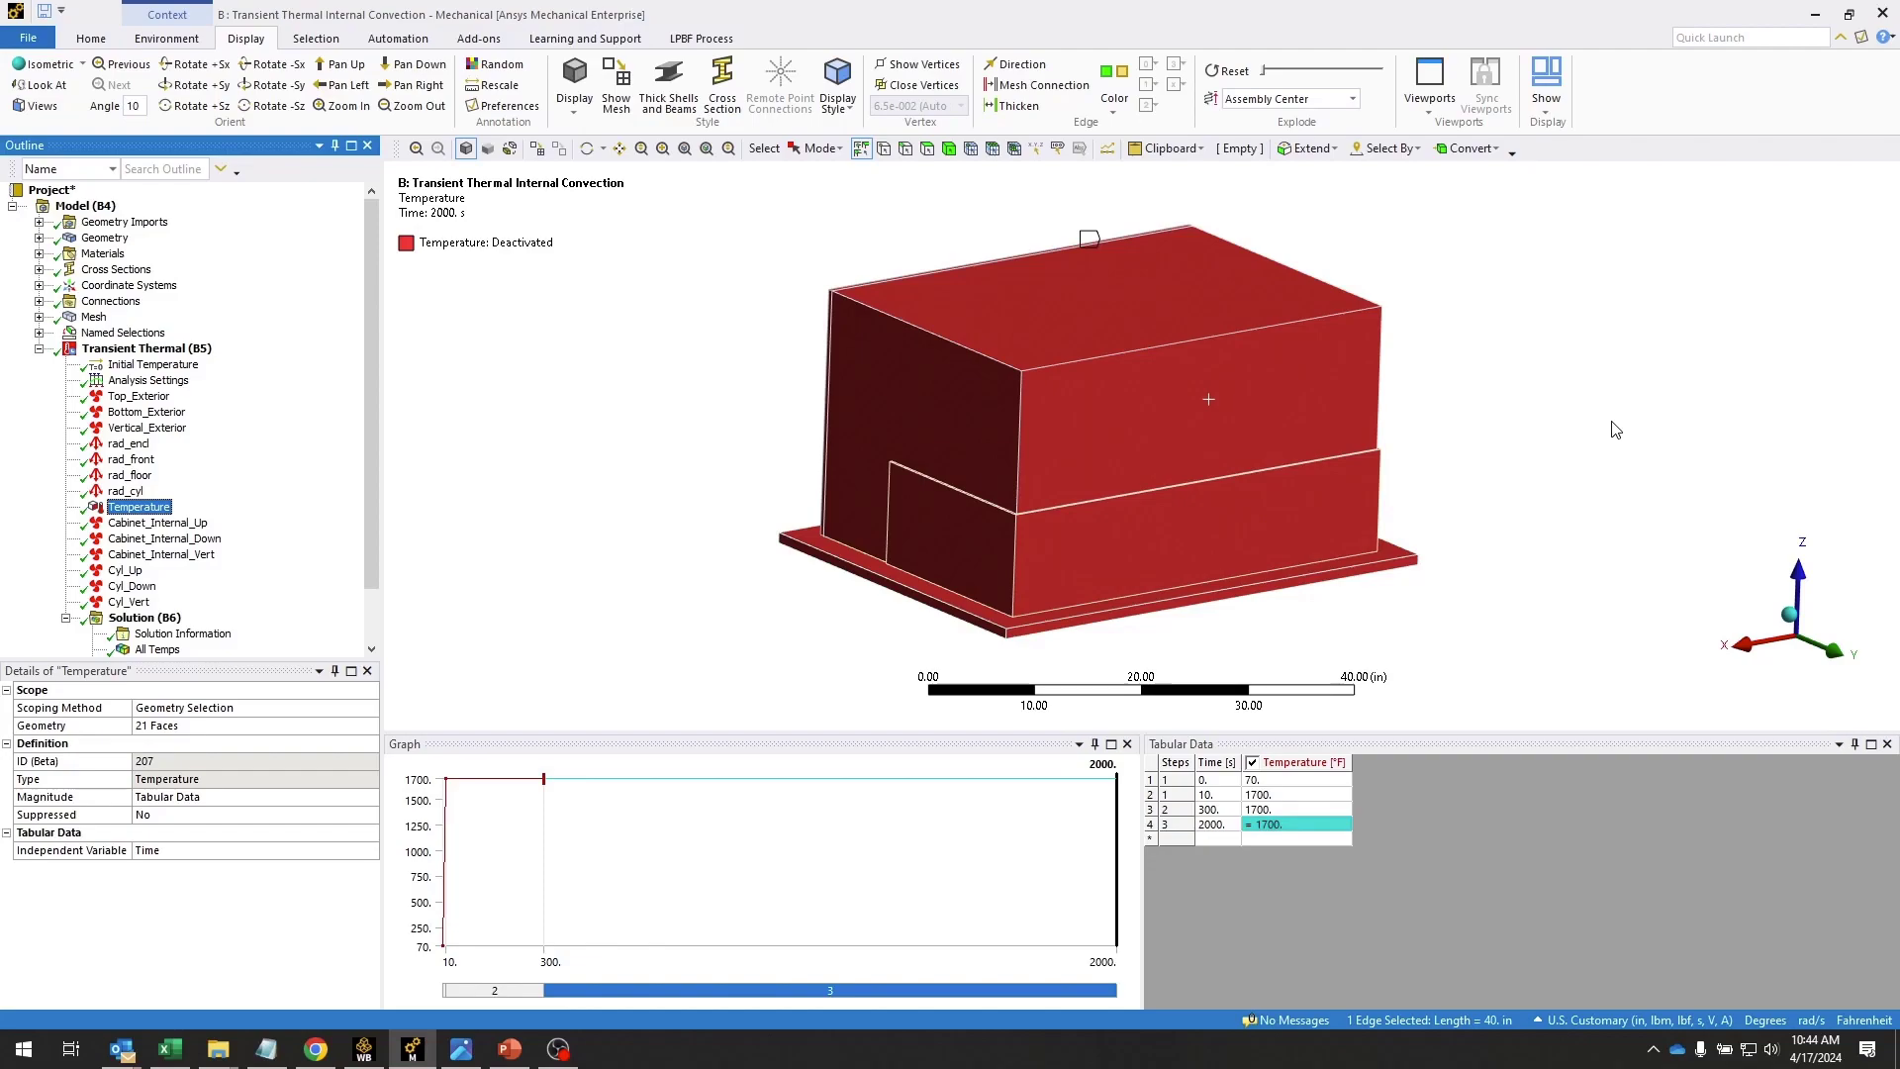
pyautogui.click(138, 396)
pyautogui.keyDown('shift'); pyautogui.click(148, 428); pyautogui.keyUp('shift')
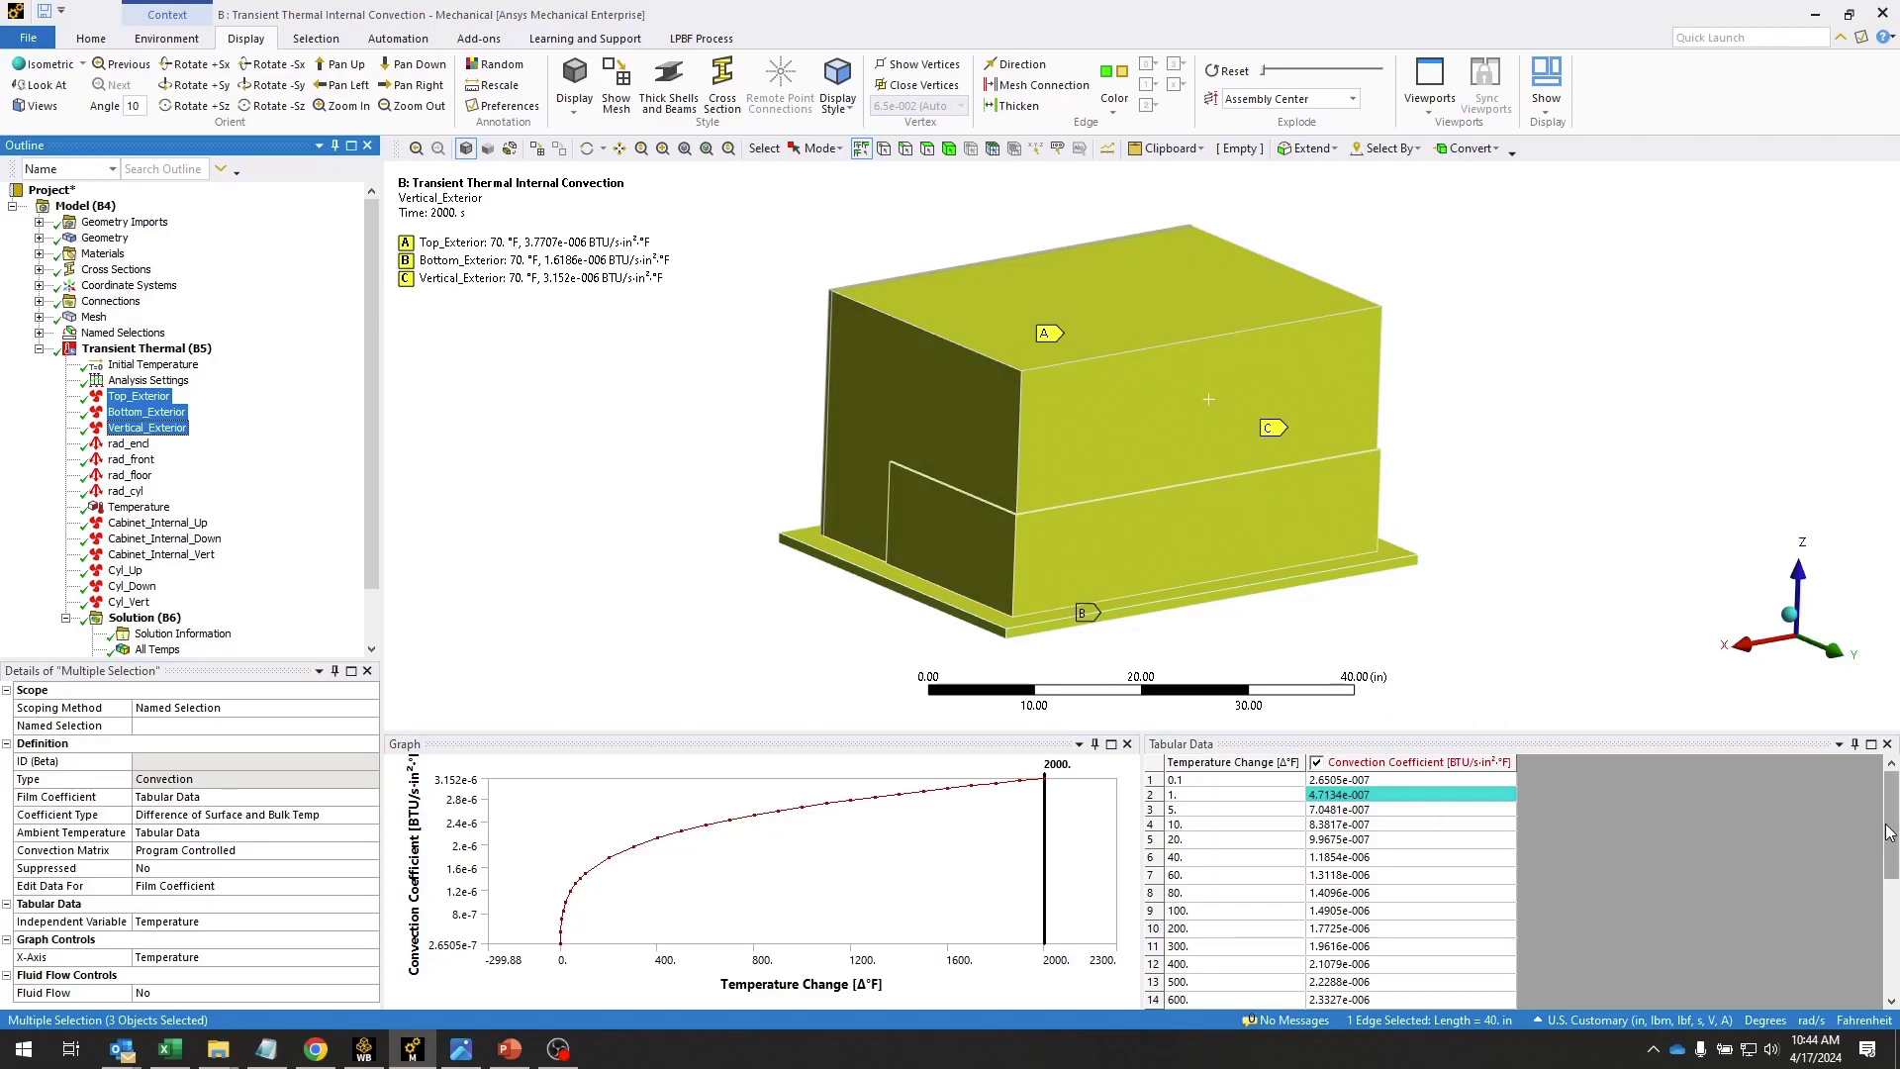
# View the Thermal_conv.png convection table in Photos, then hide the upper cabinet body with F9
pyautogui.moveTo(1888, 834); pyautogui.dragTo(1891, 997)
pyautogui.scroll(5, 1891, 998)
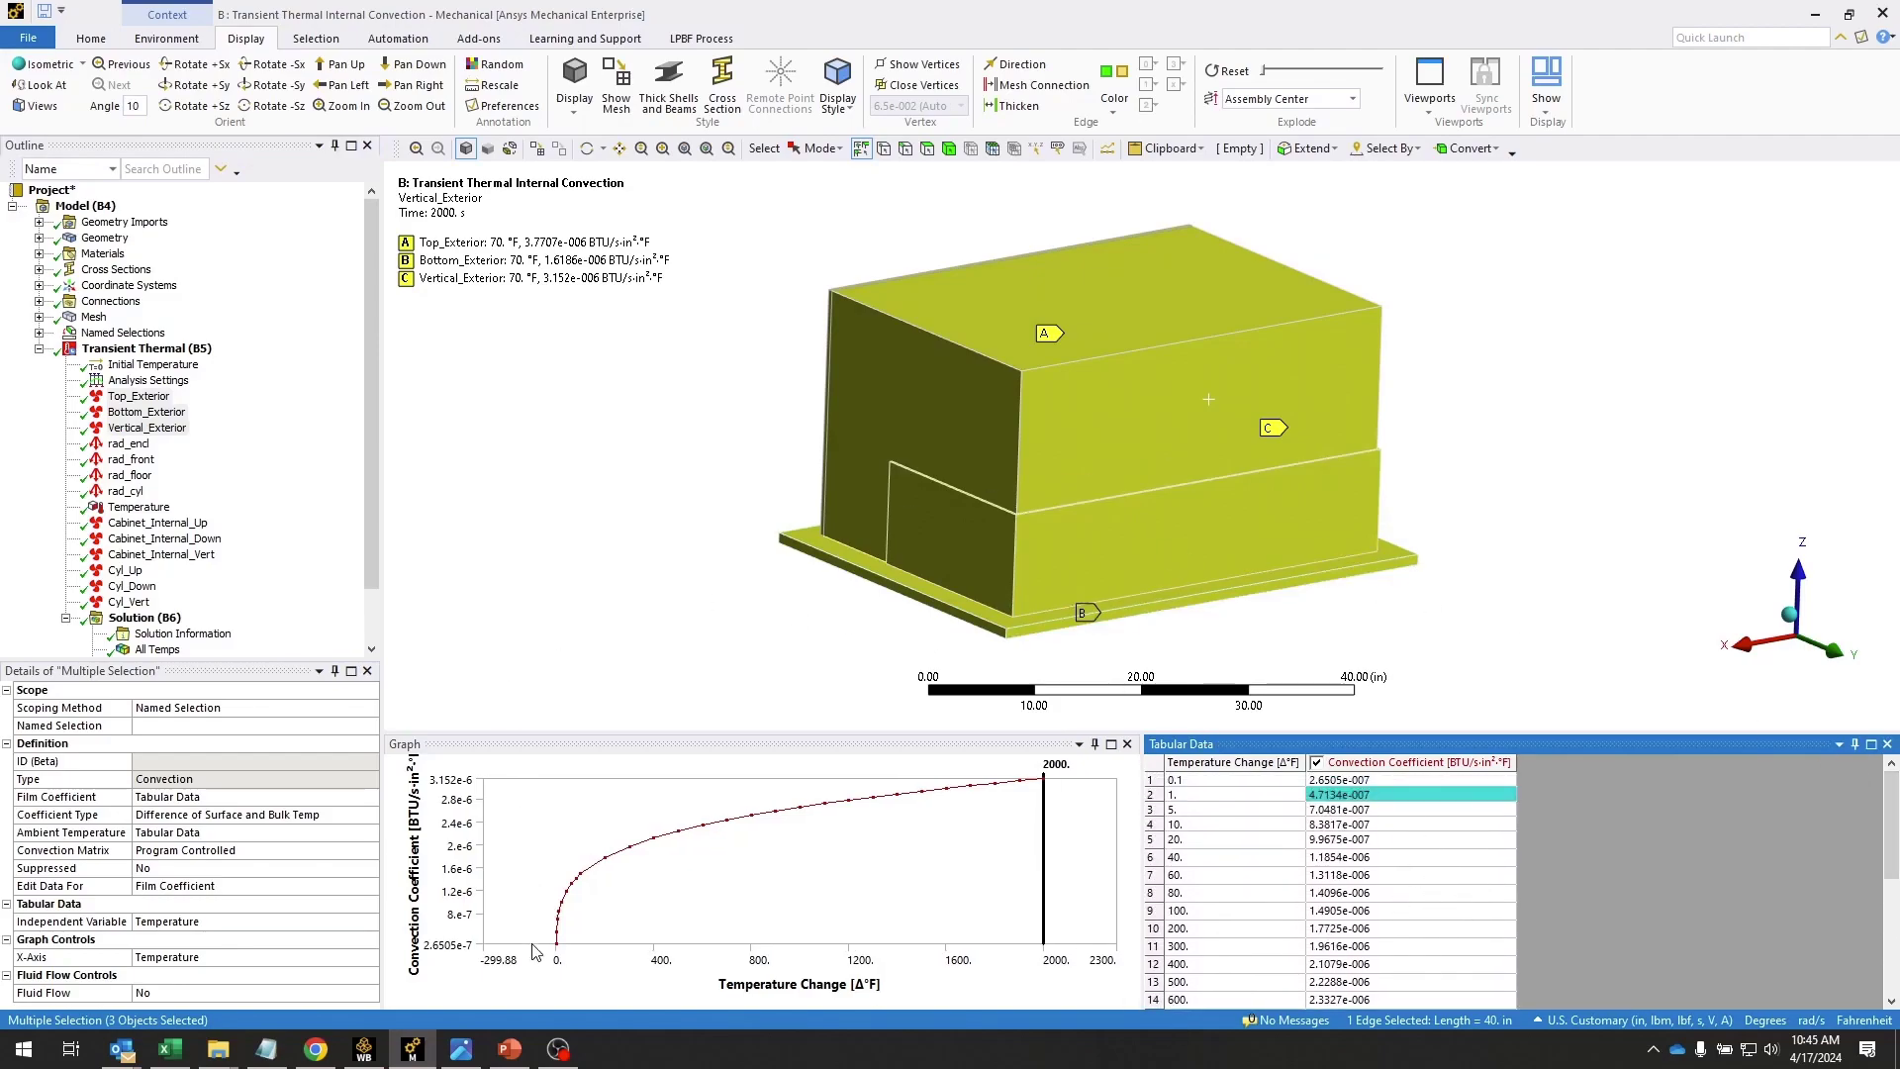
pyautogui.click(461, 1049)
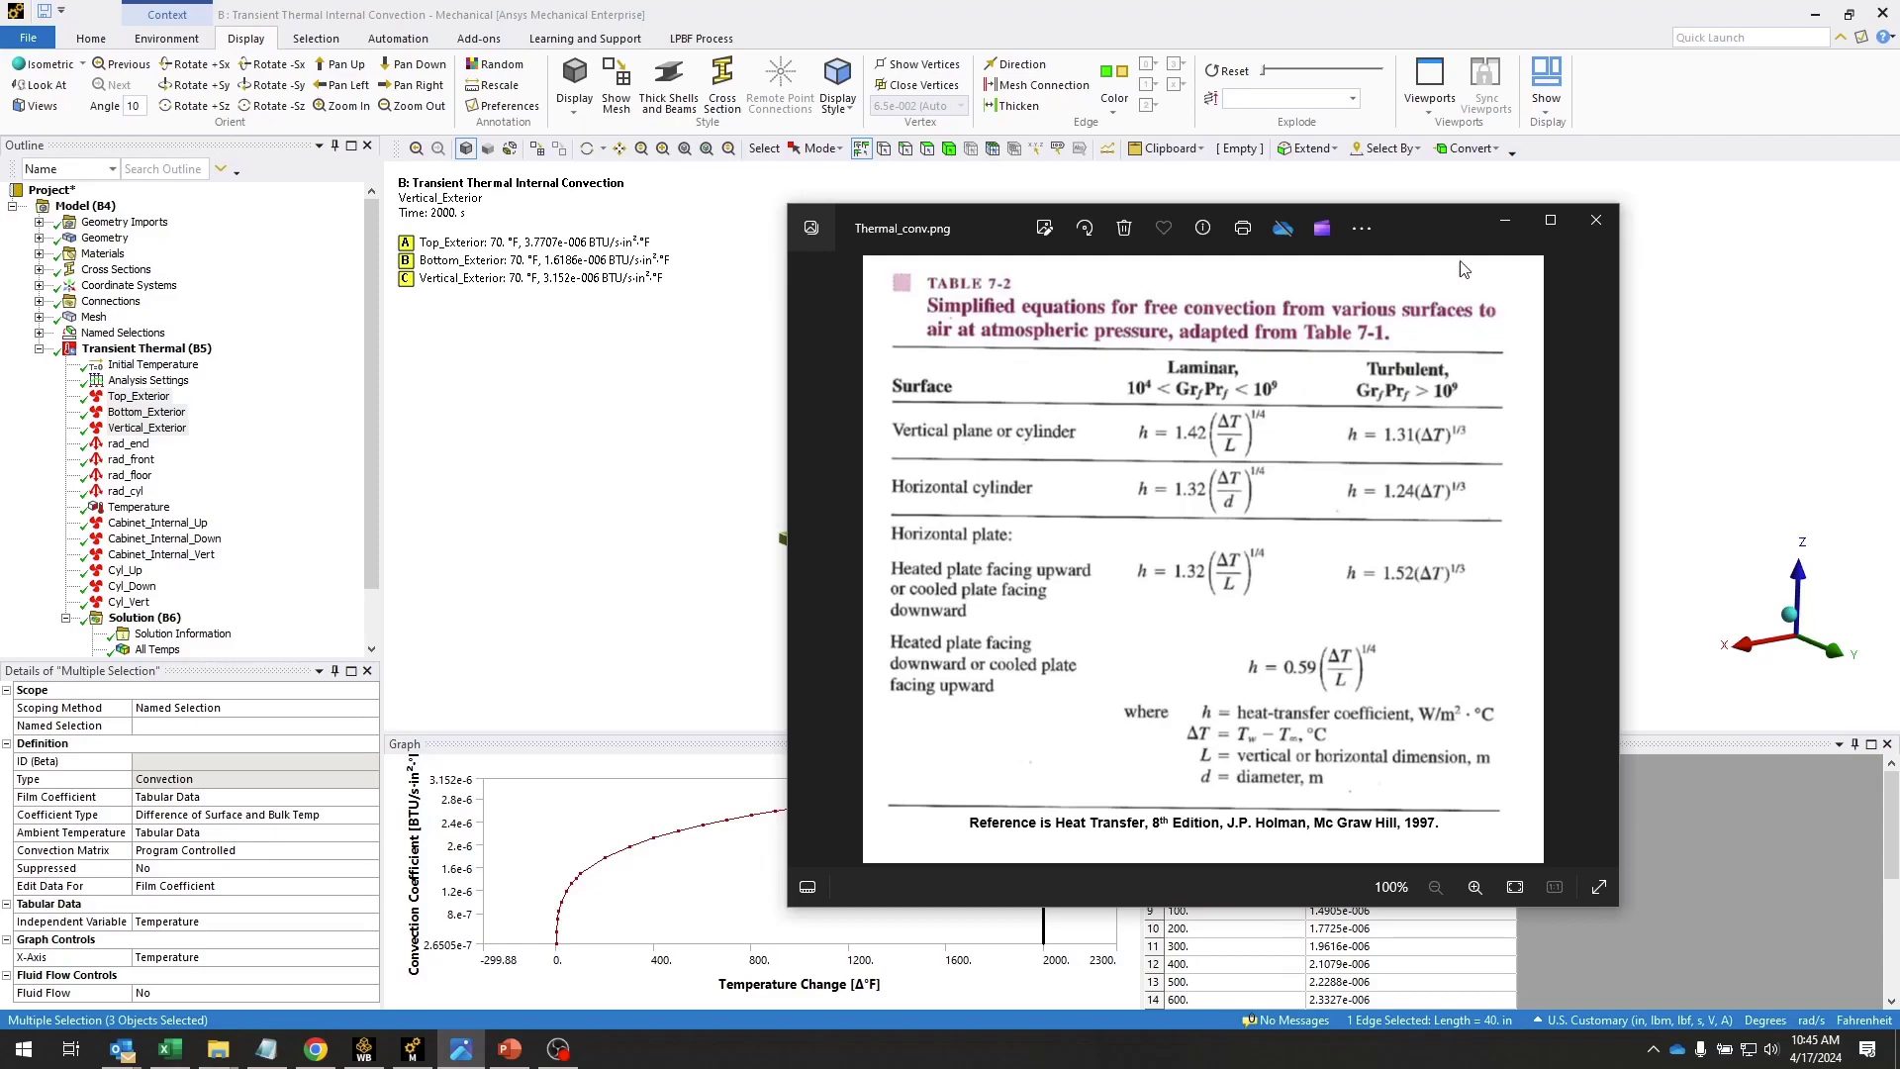
pyautogui.click(1505, 221)
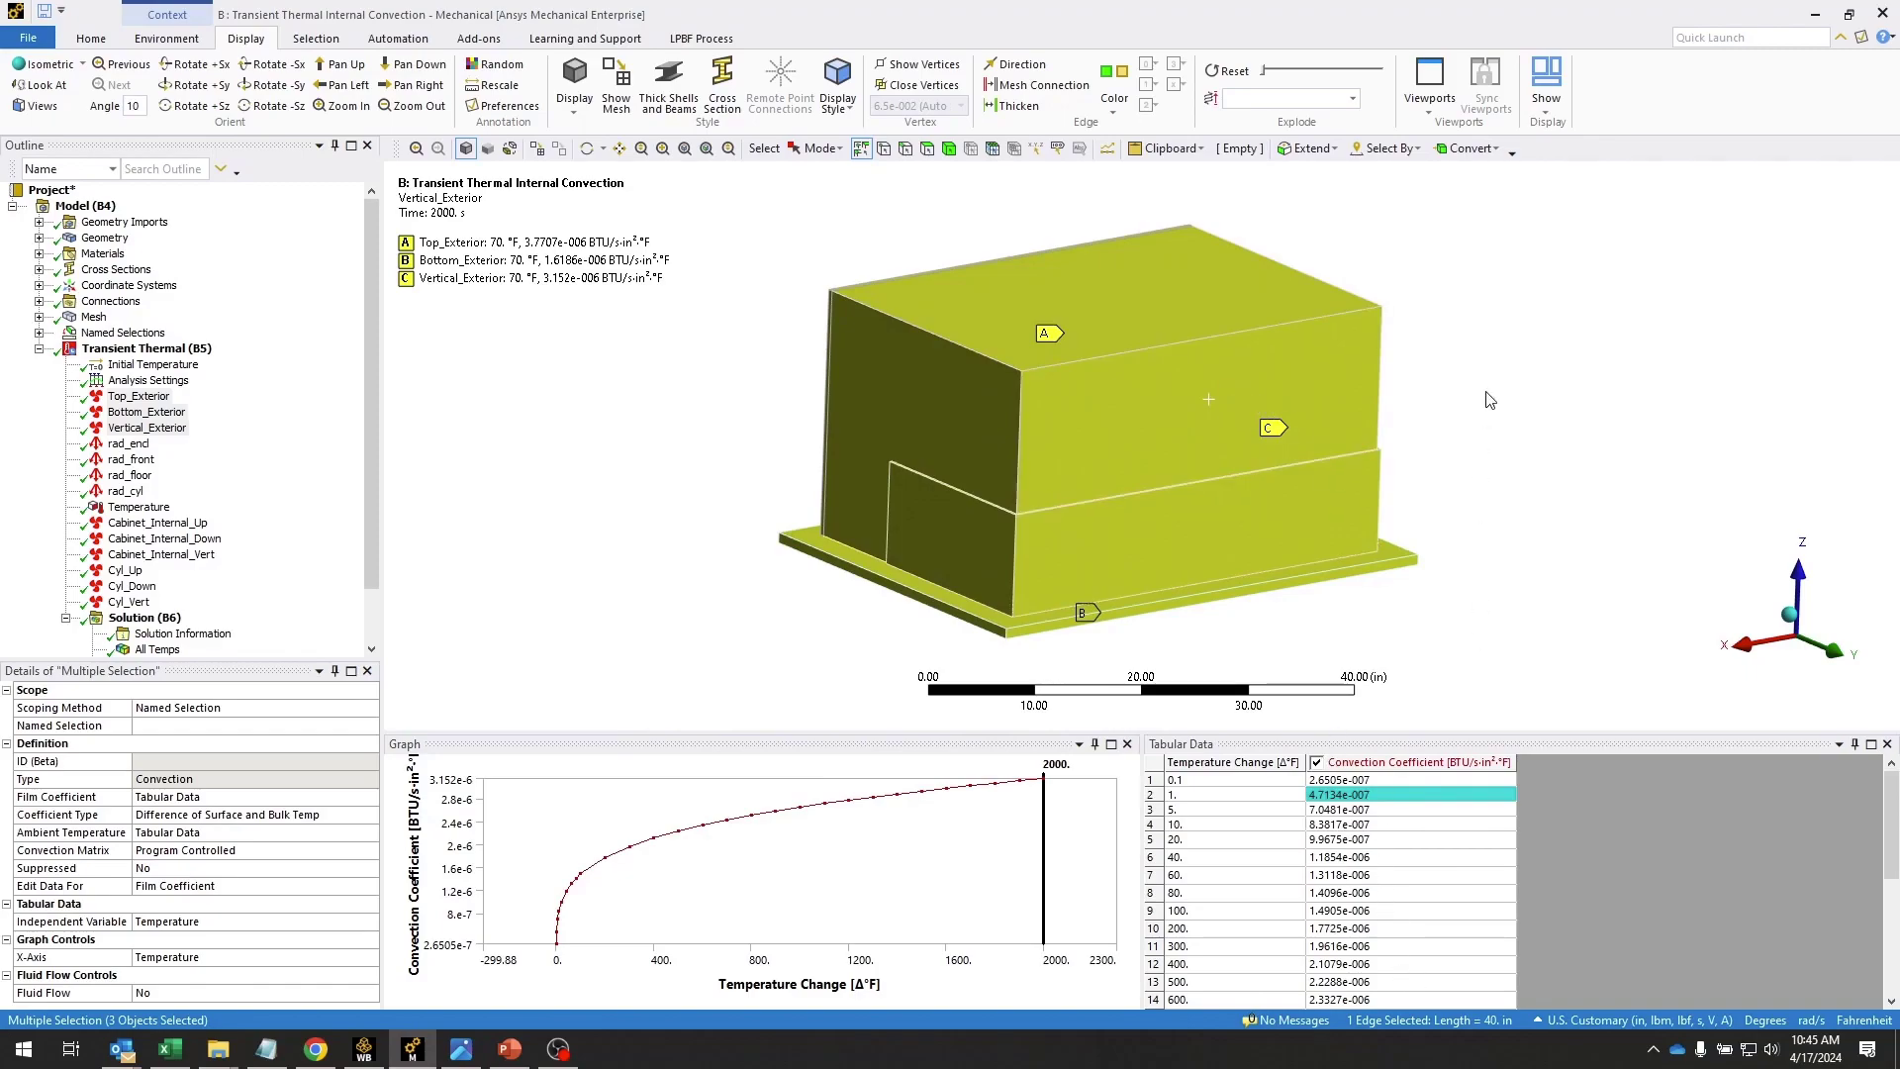
pyautogui.click(1203, 293)
pyautogui.press('F9')
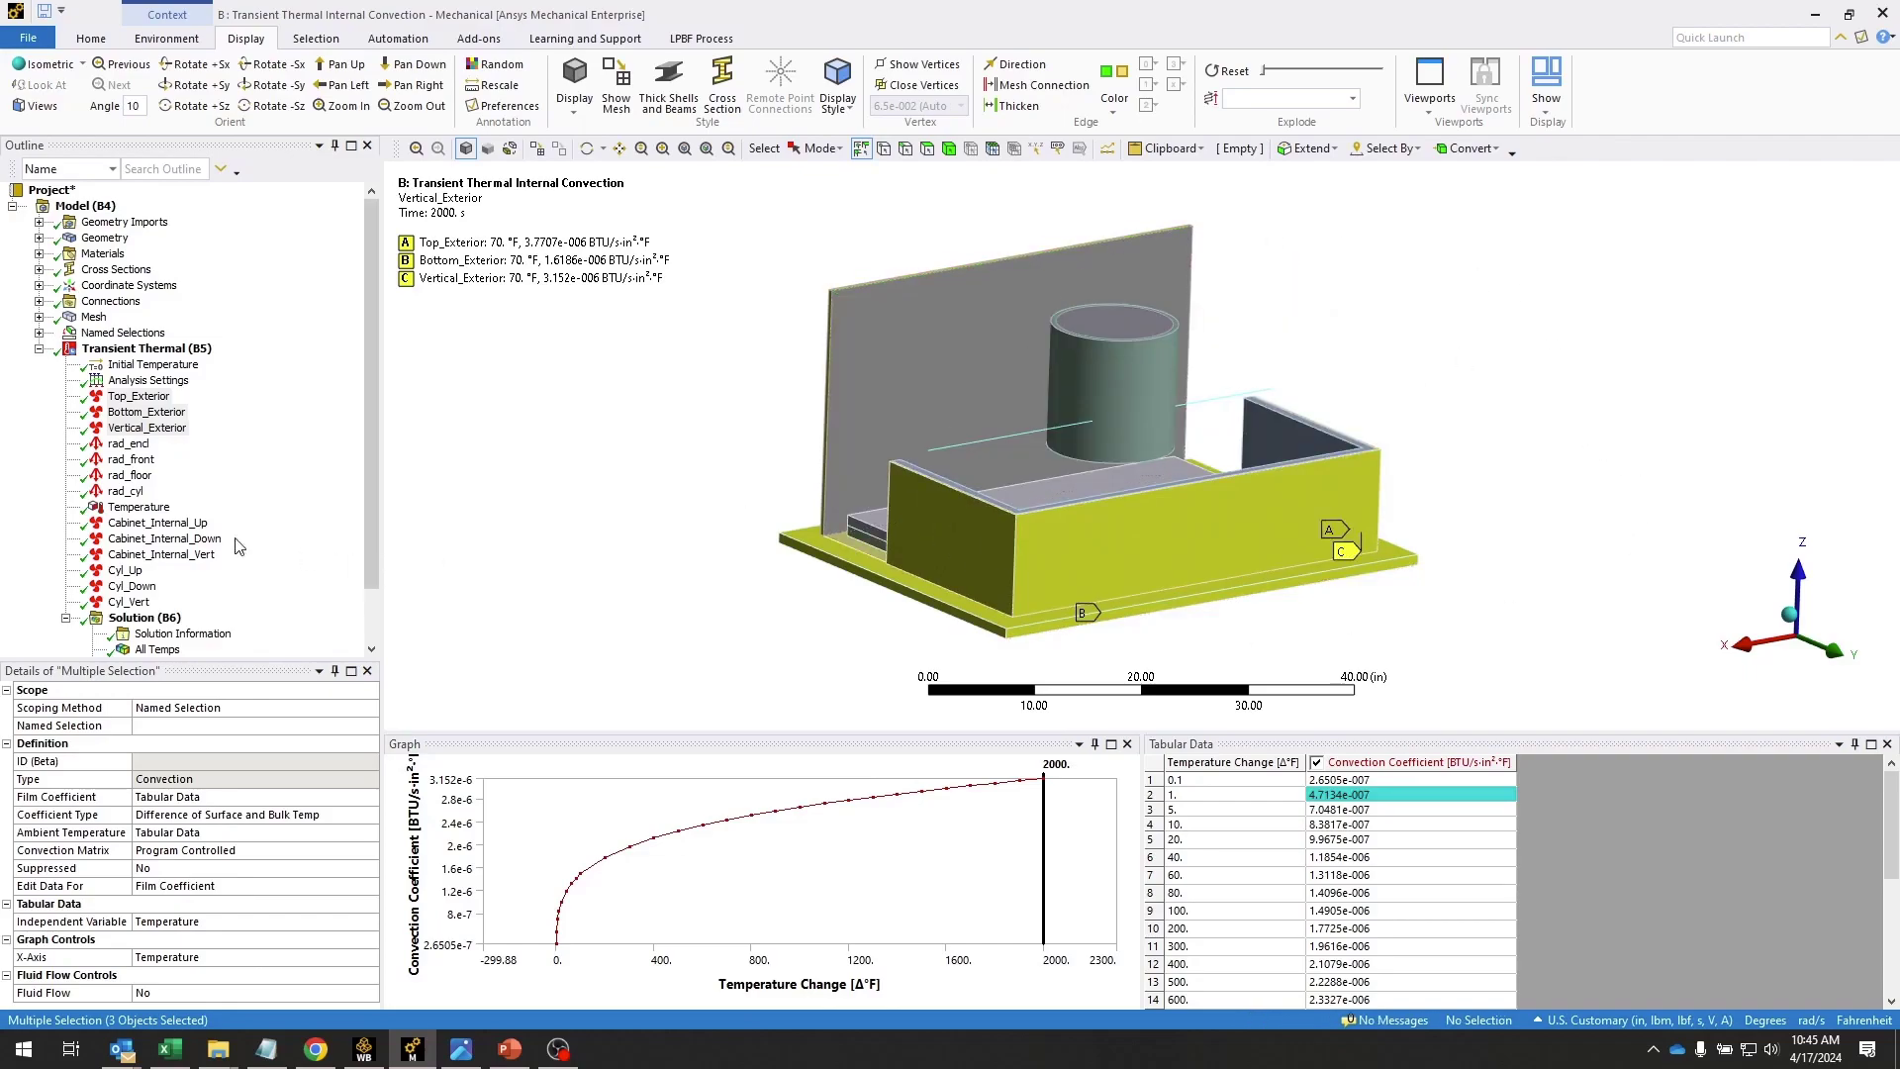
# Select the six internal convections Cabinet_Internal_Up through Cyl_Vert and confirm their air fluid flow
pyautogui.click(148, 523)
pyautogui.keyDown('shift'); pyautogui.click(128, 602); pyautogui.keyUp('shift')
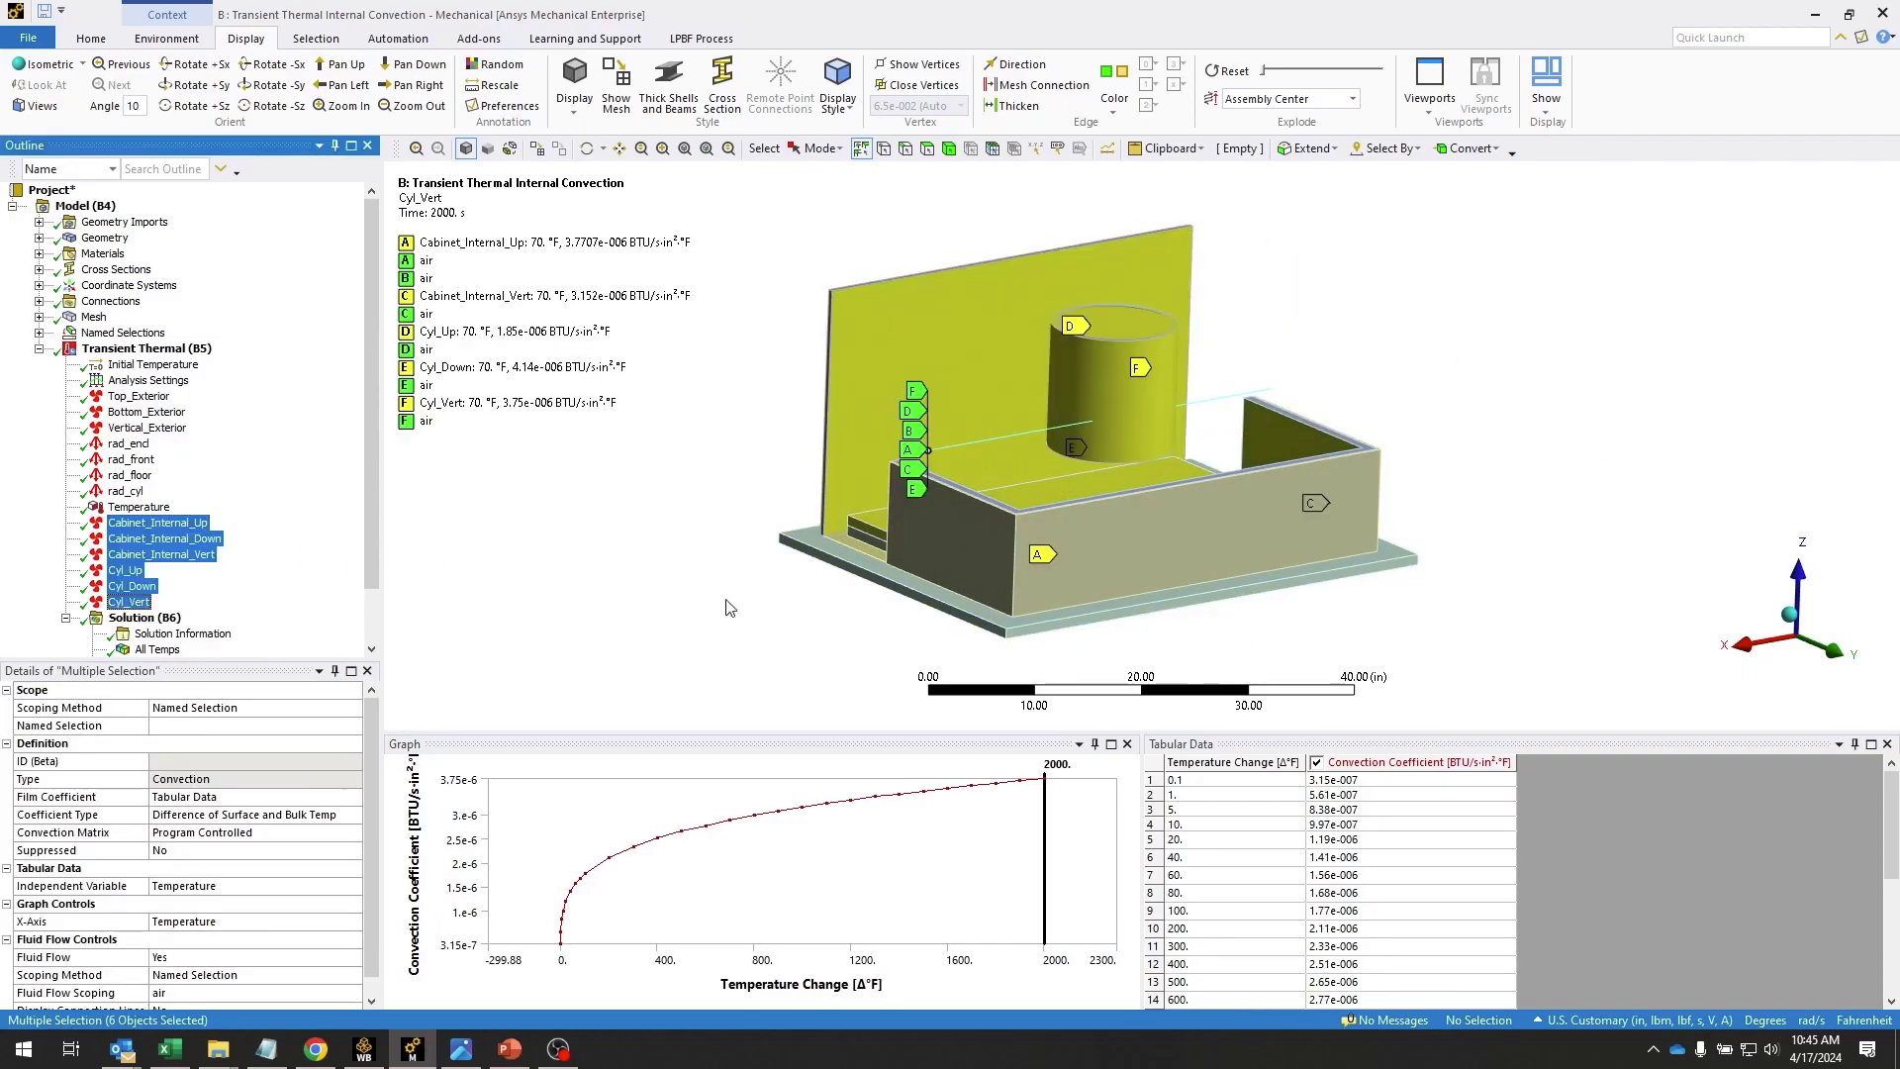
pyautogui.moveTo(1440, 435)
pyautogui.mouseDown(button='middle')
pyautogui.moveTo(1498, 407)
pyautogui.moveTo(1569, 429)
pyautogui.moveTo(1440, 435)
pyautogui.mouseUp(button='middle')
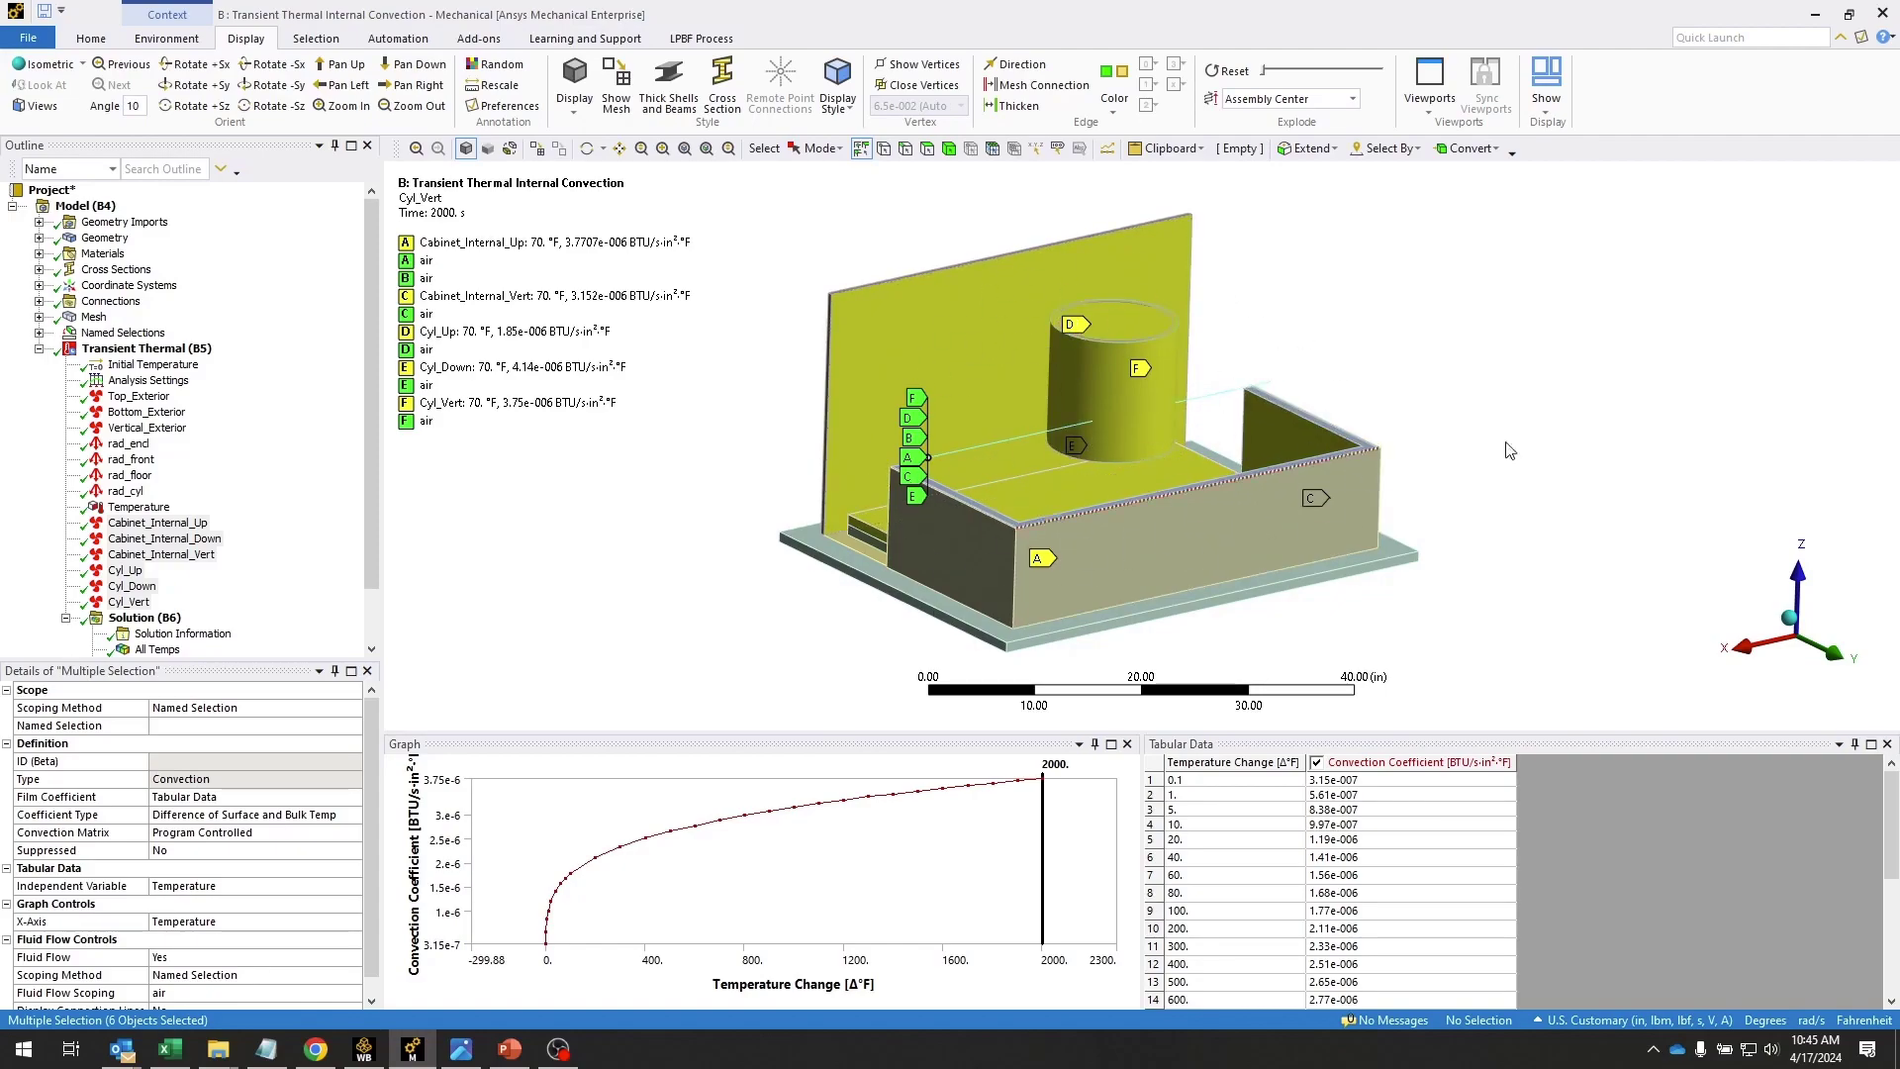
pyautogui.moveTo(1512, 447)
pyautogui.mouseDown(button='middle')
pyautogui.moveTo(1611, 412)
pyautogui.moveTo(1616, 429)
pyautogui.moveTo(1519, 432)
pyautogui.mouseUp(button='middle')
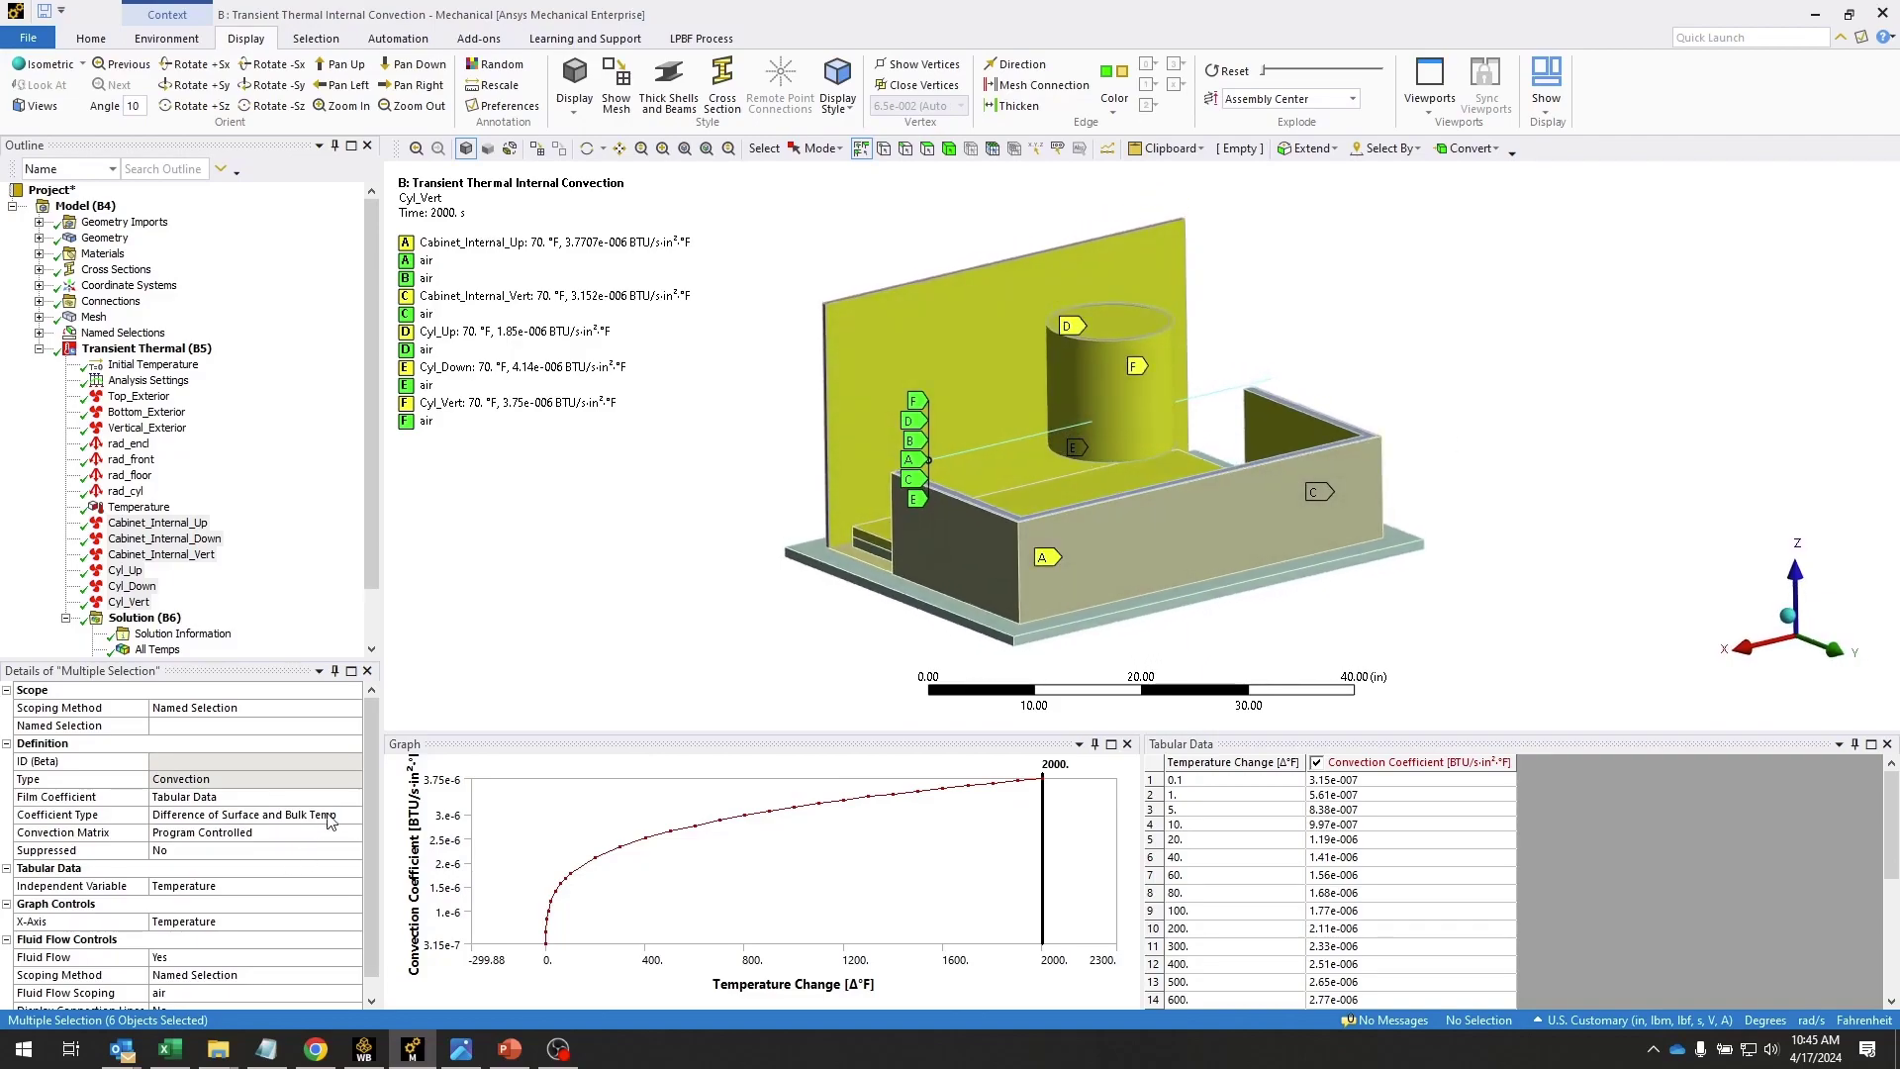
pyautogui.moveTo(372, 758); pyautogui.dragTo(365, 863)
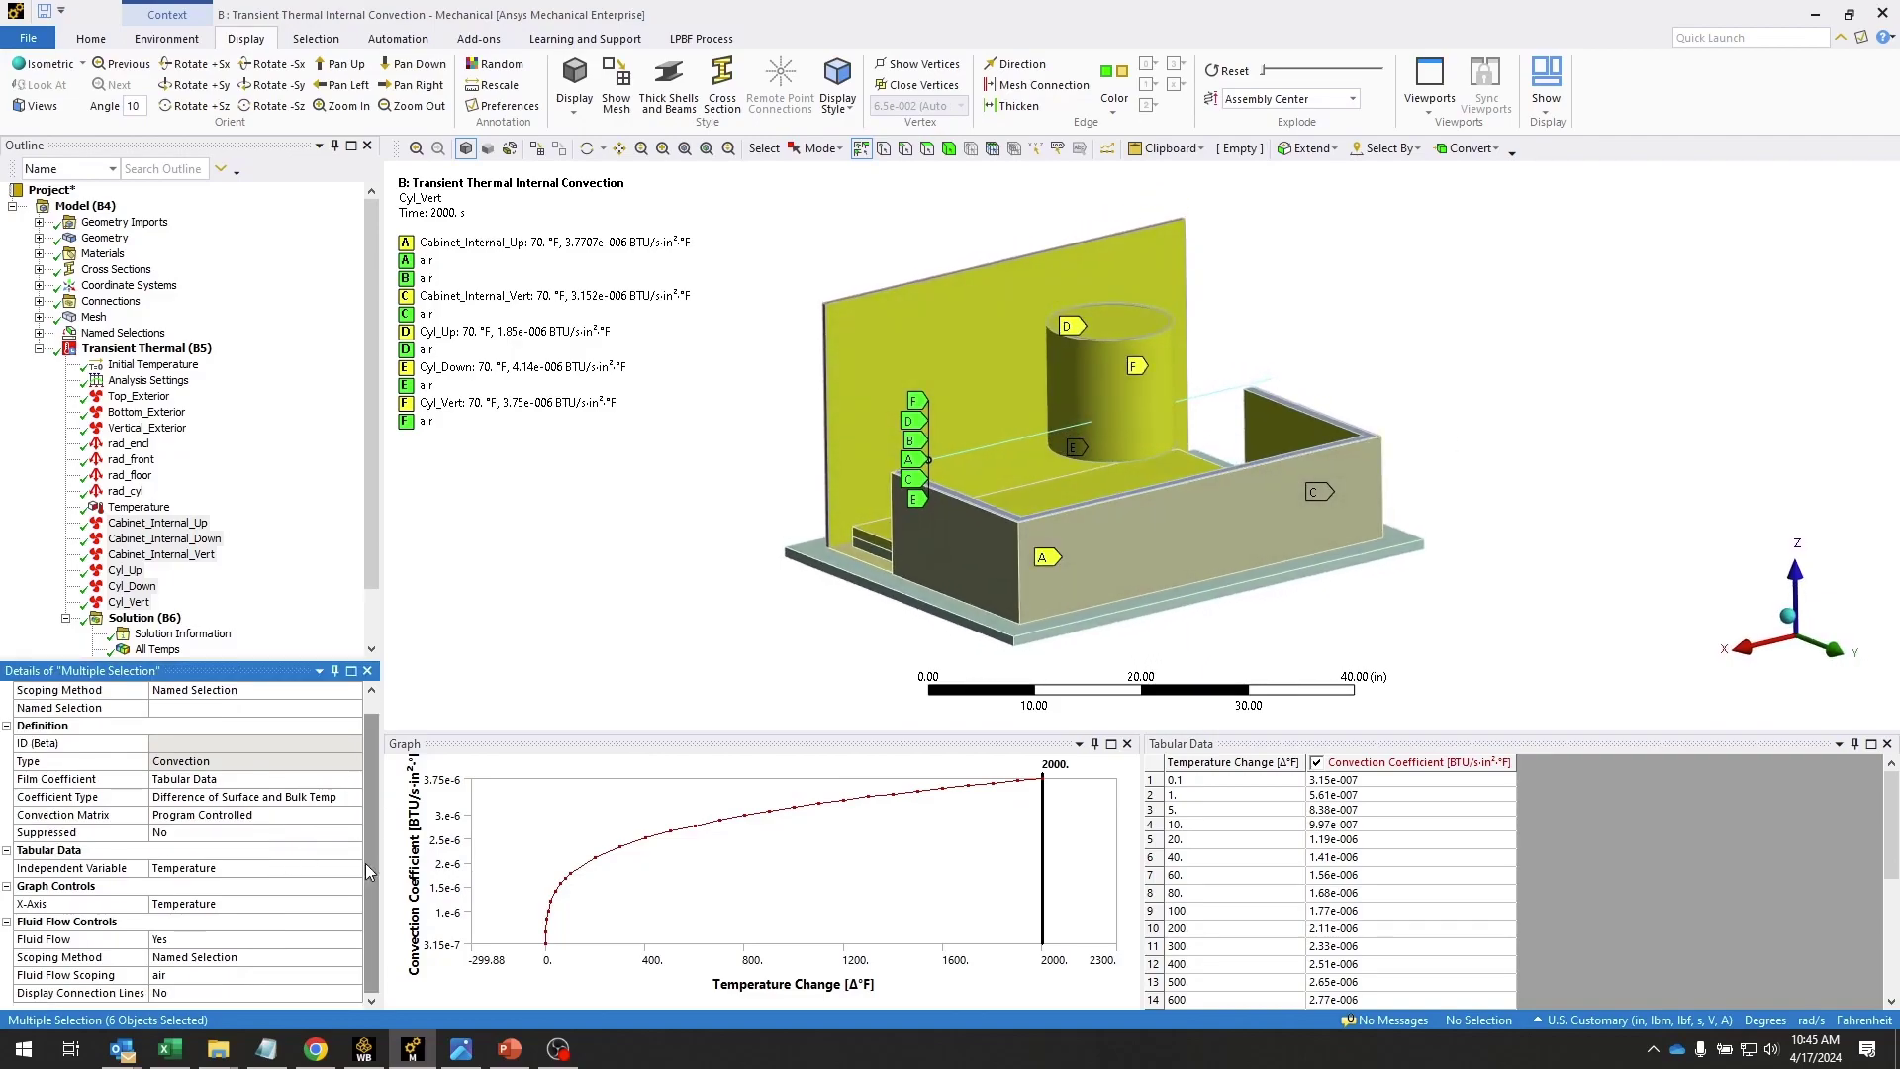
pyautogui.click(190, 941)
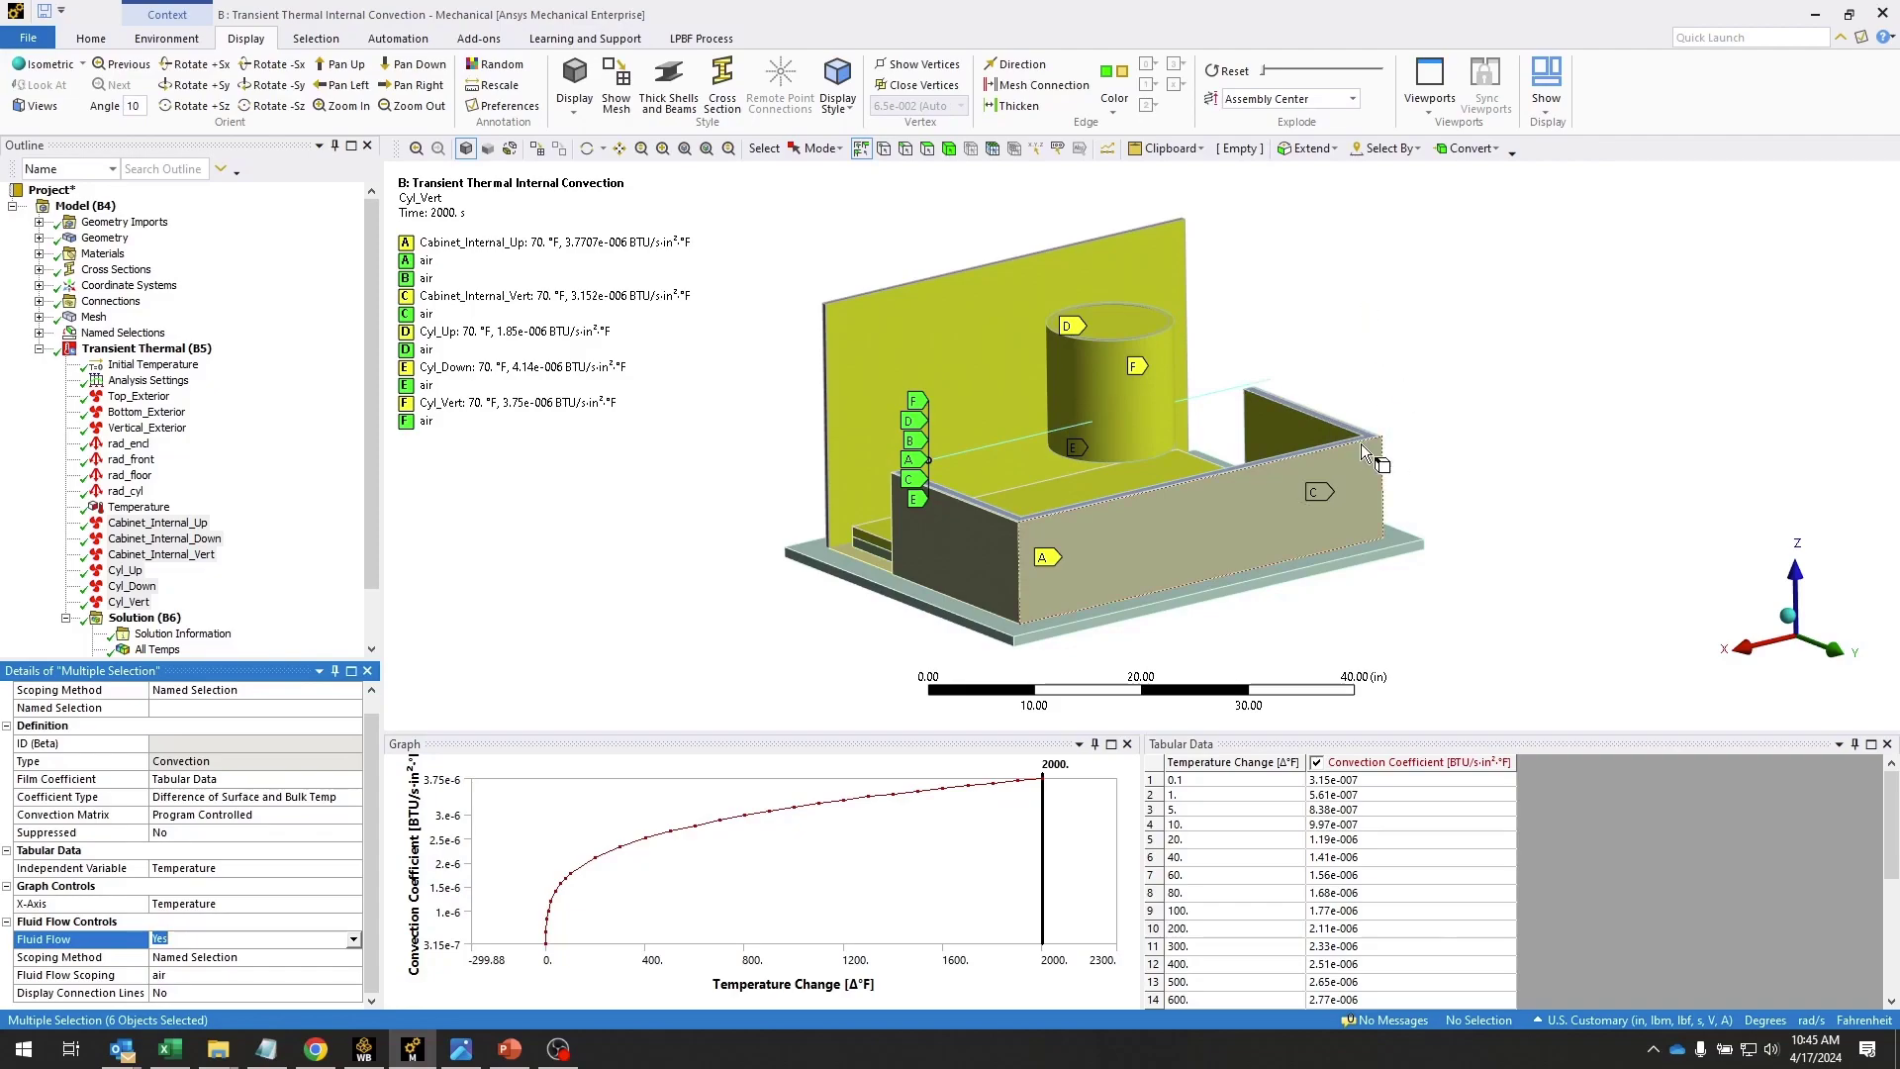
# Select radiation loads rad_encl through rad_cyl (emissivities 0.9, 0.8, 0.6, 0.6) and orbit to inspect them
pyautogui.click(138, 443)
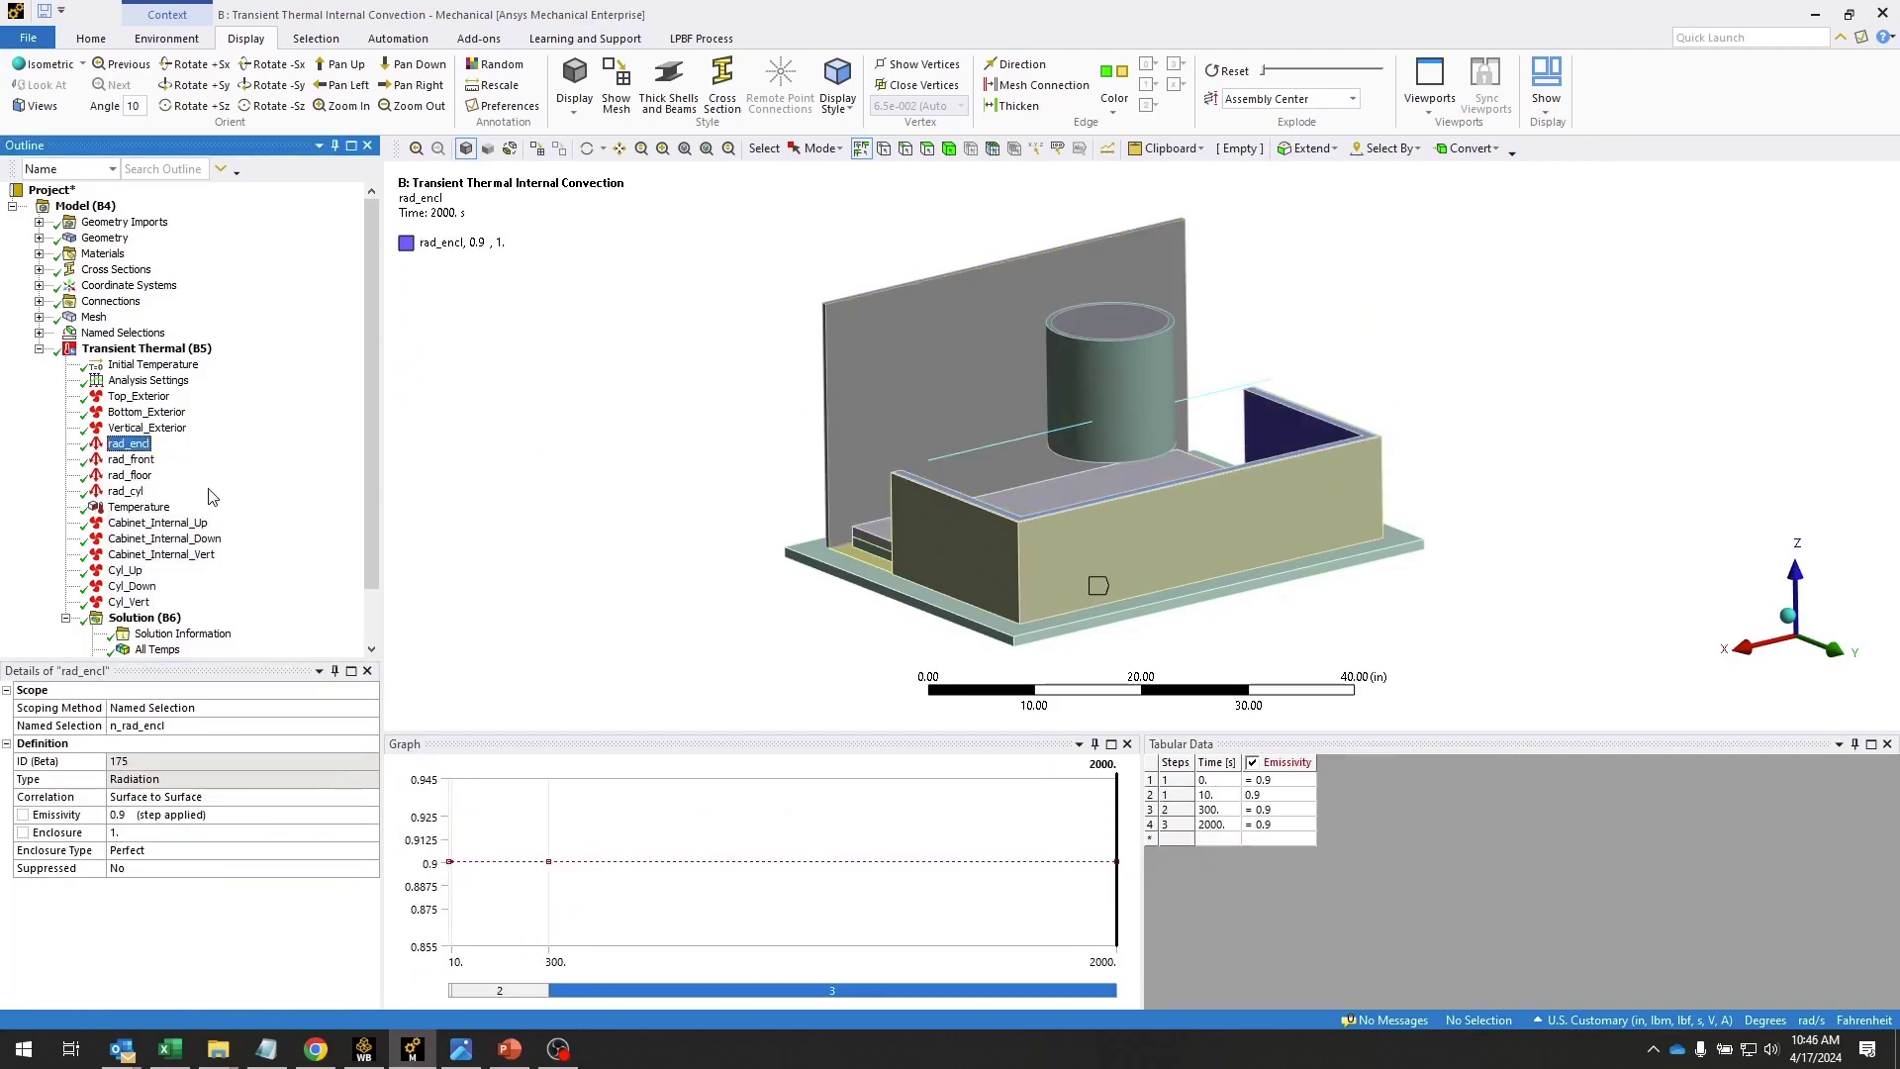
pyautogui.keyDown('shift'); pyautogui.click(137, 491); pyautogui.keyUp('shift')
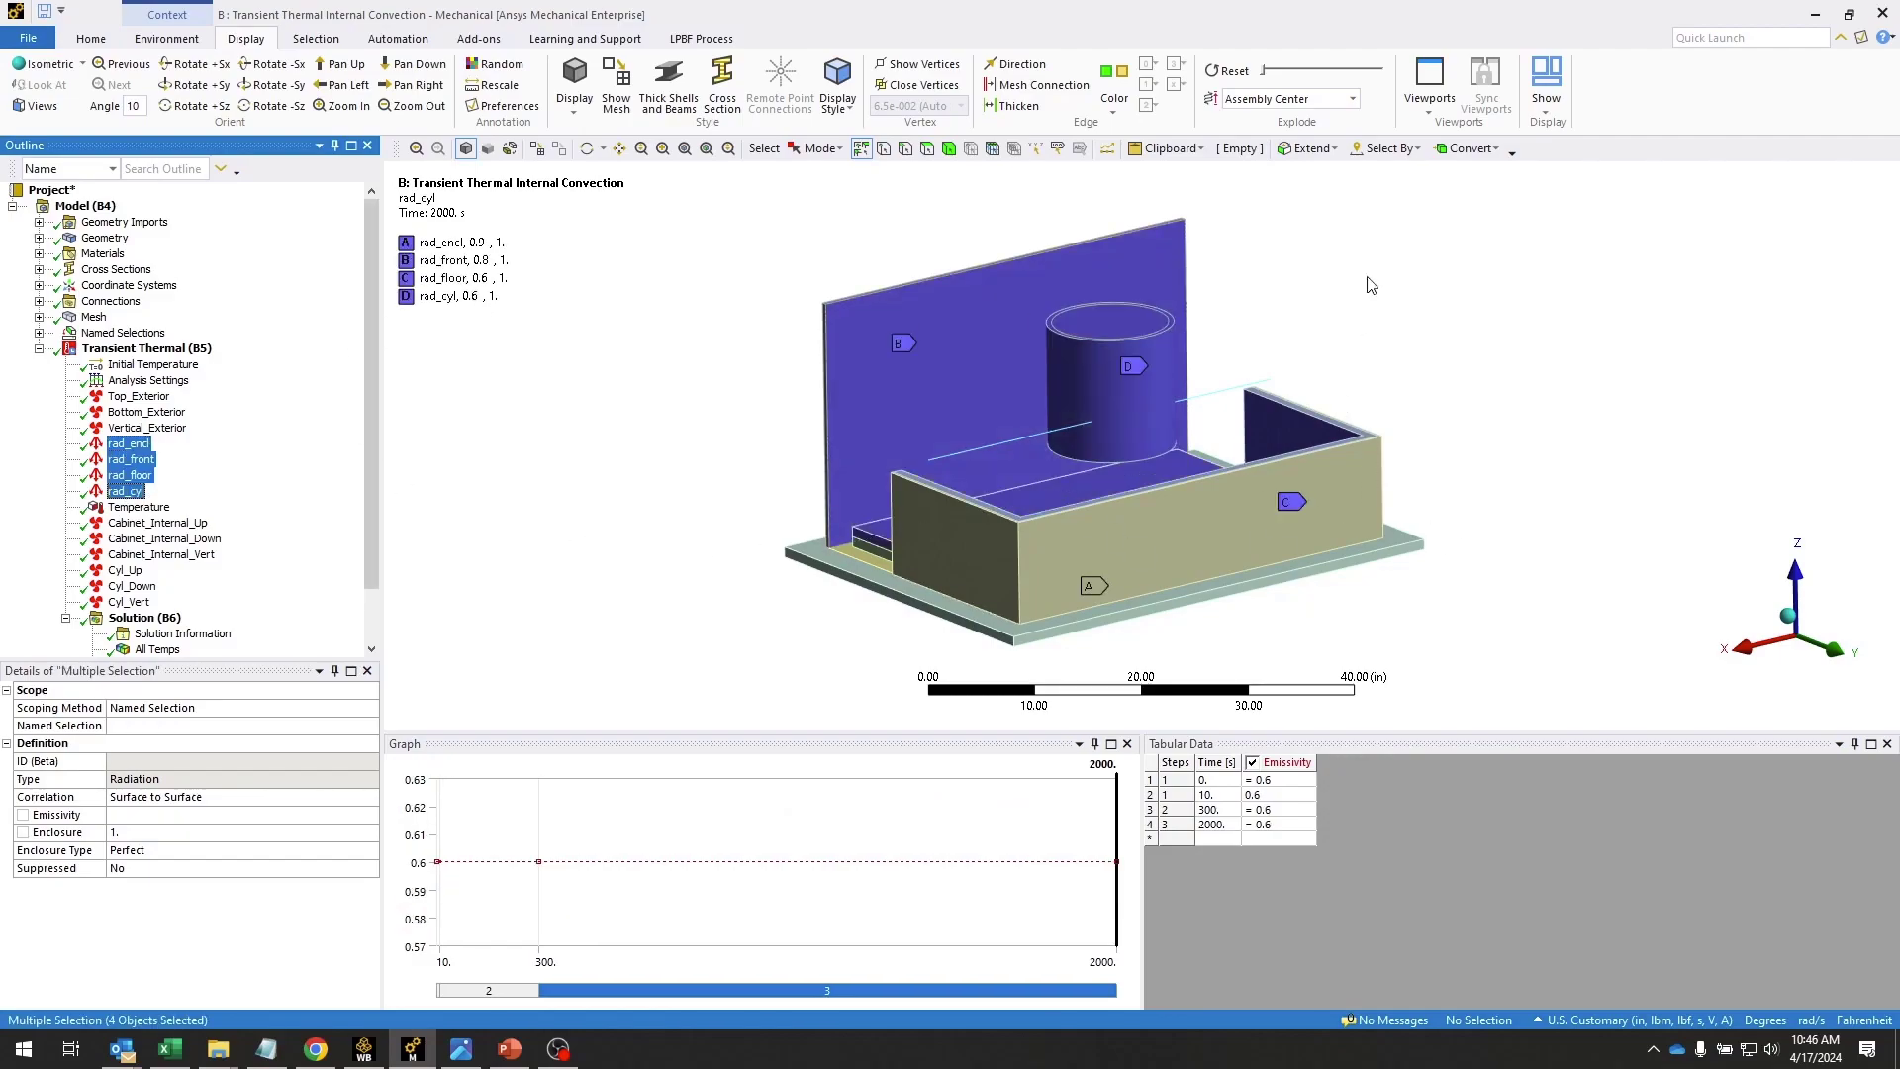
pyautogui.moveTo(1103, 426); pyautogui.dragTo(1485, 297, button='middle')
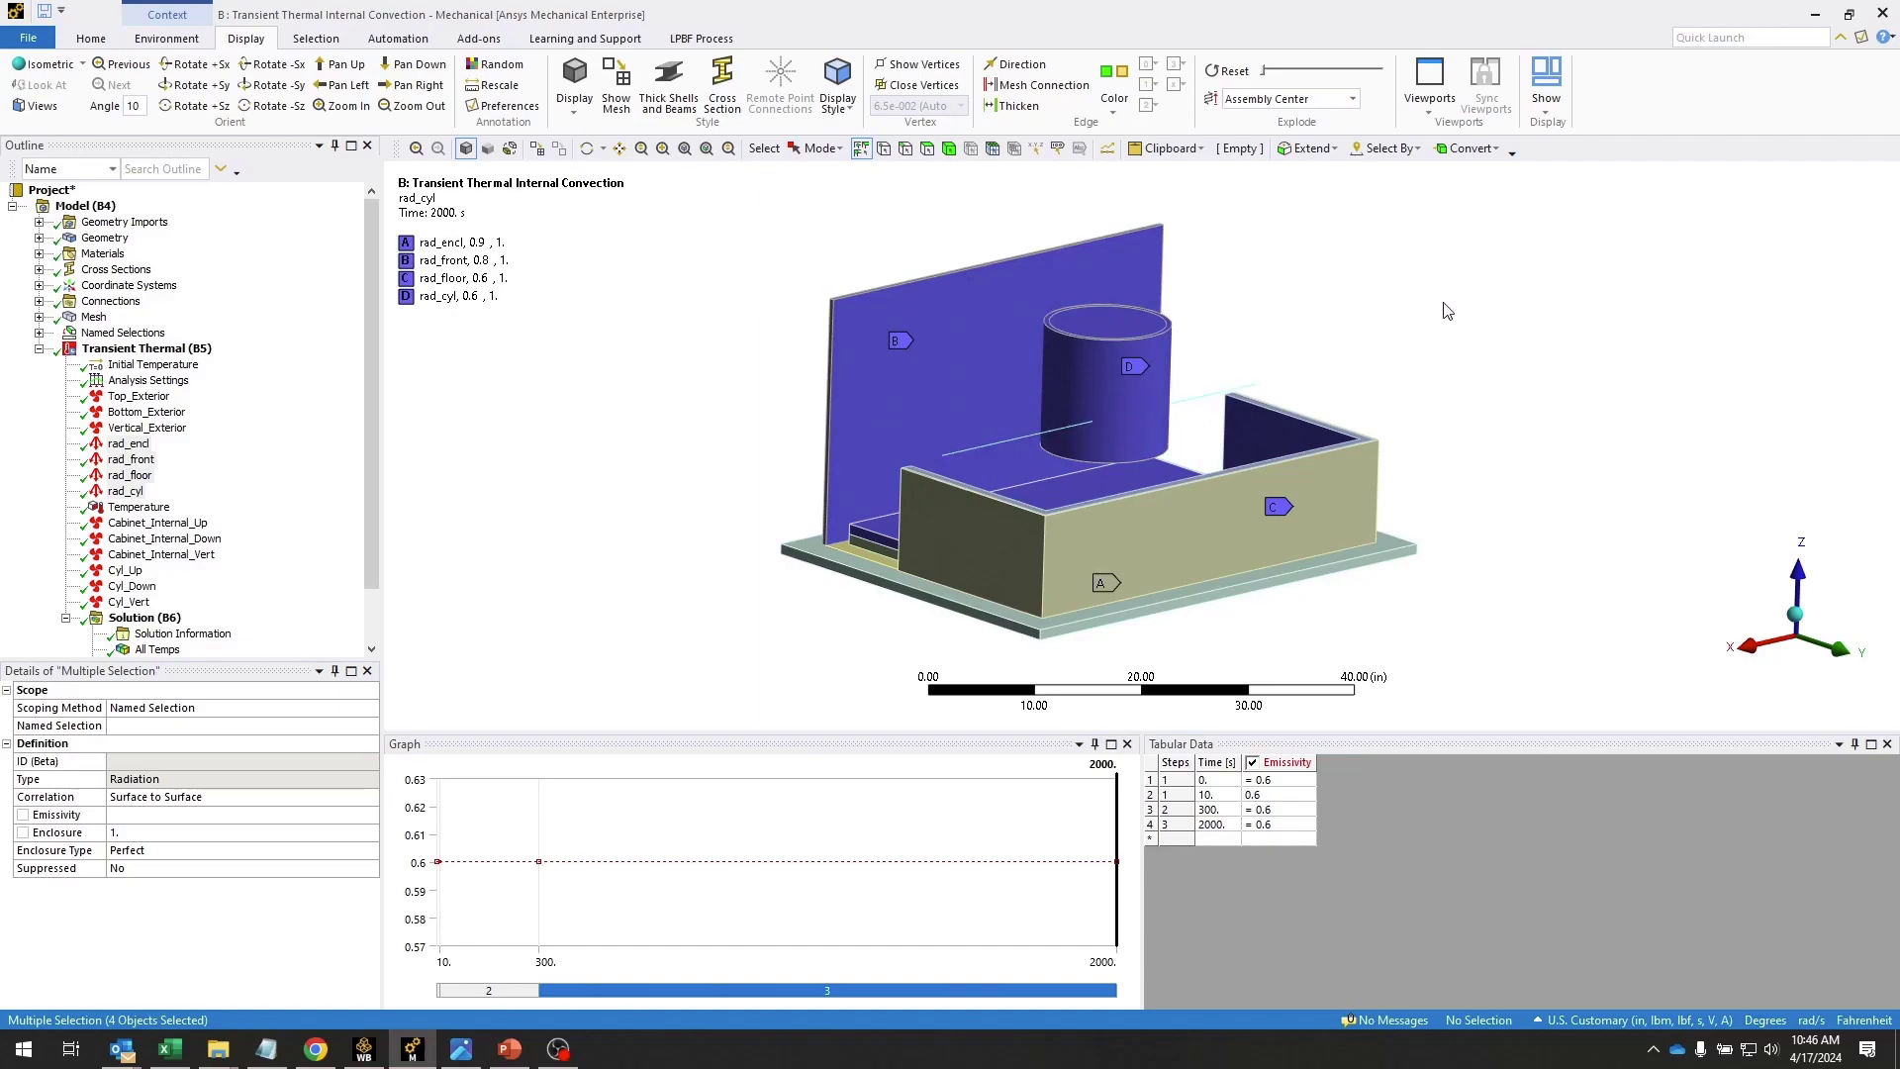
pyautogui.scroll(-2, 138, 421)
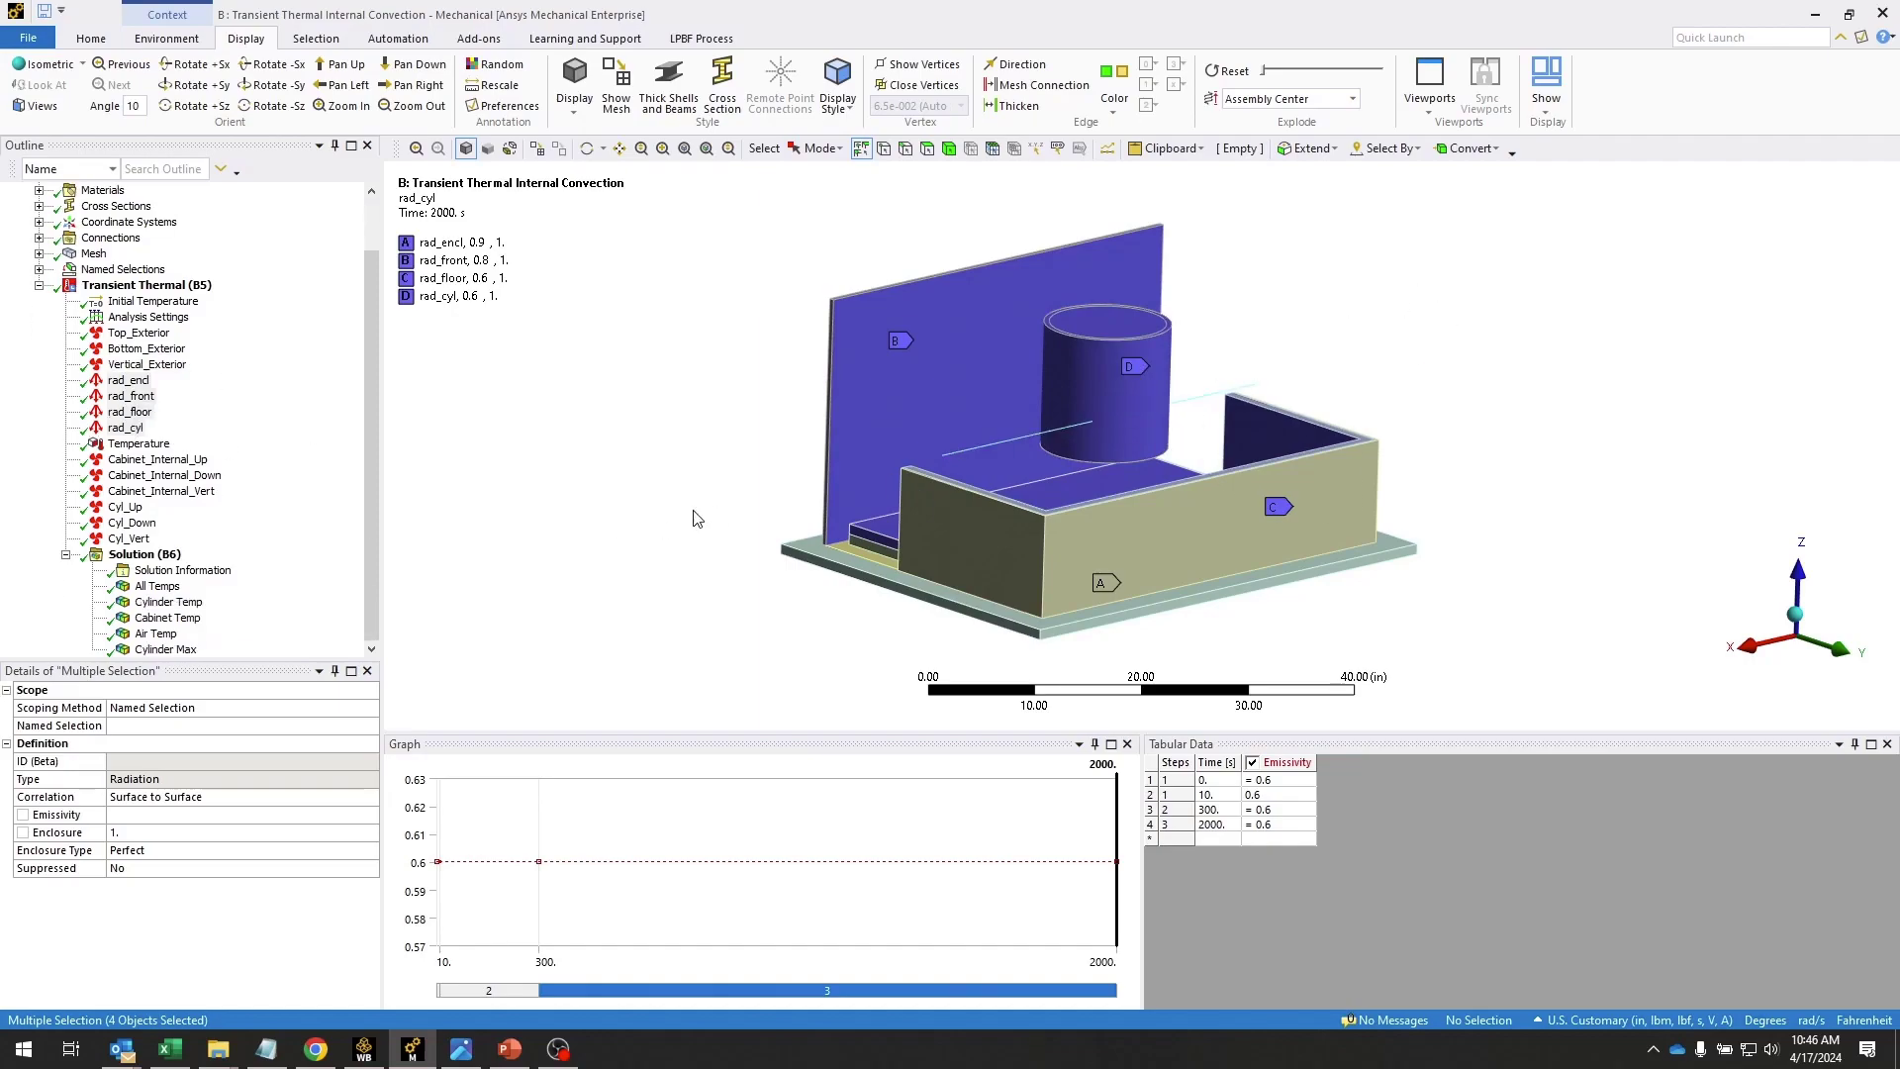
# Show the All Temps result with all hidden bodies restored
pyautogui.click(158, 588)
pyautogui.rightClick(1587, 348)
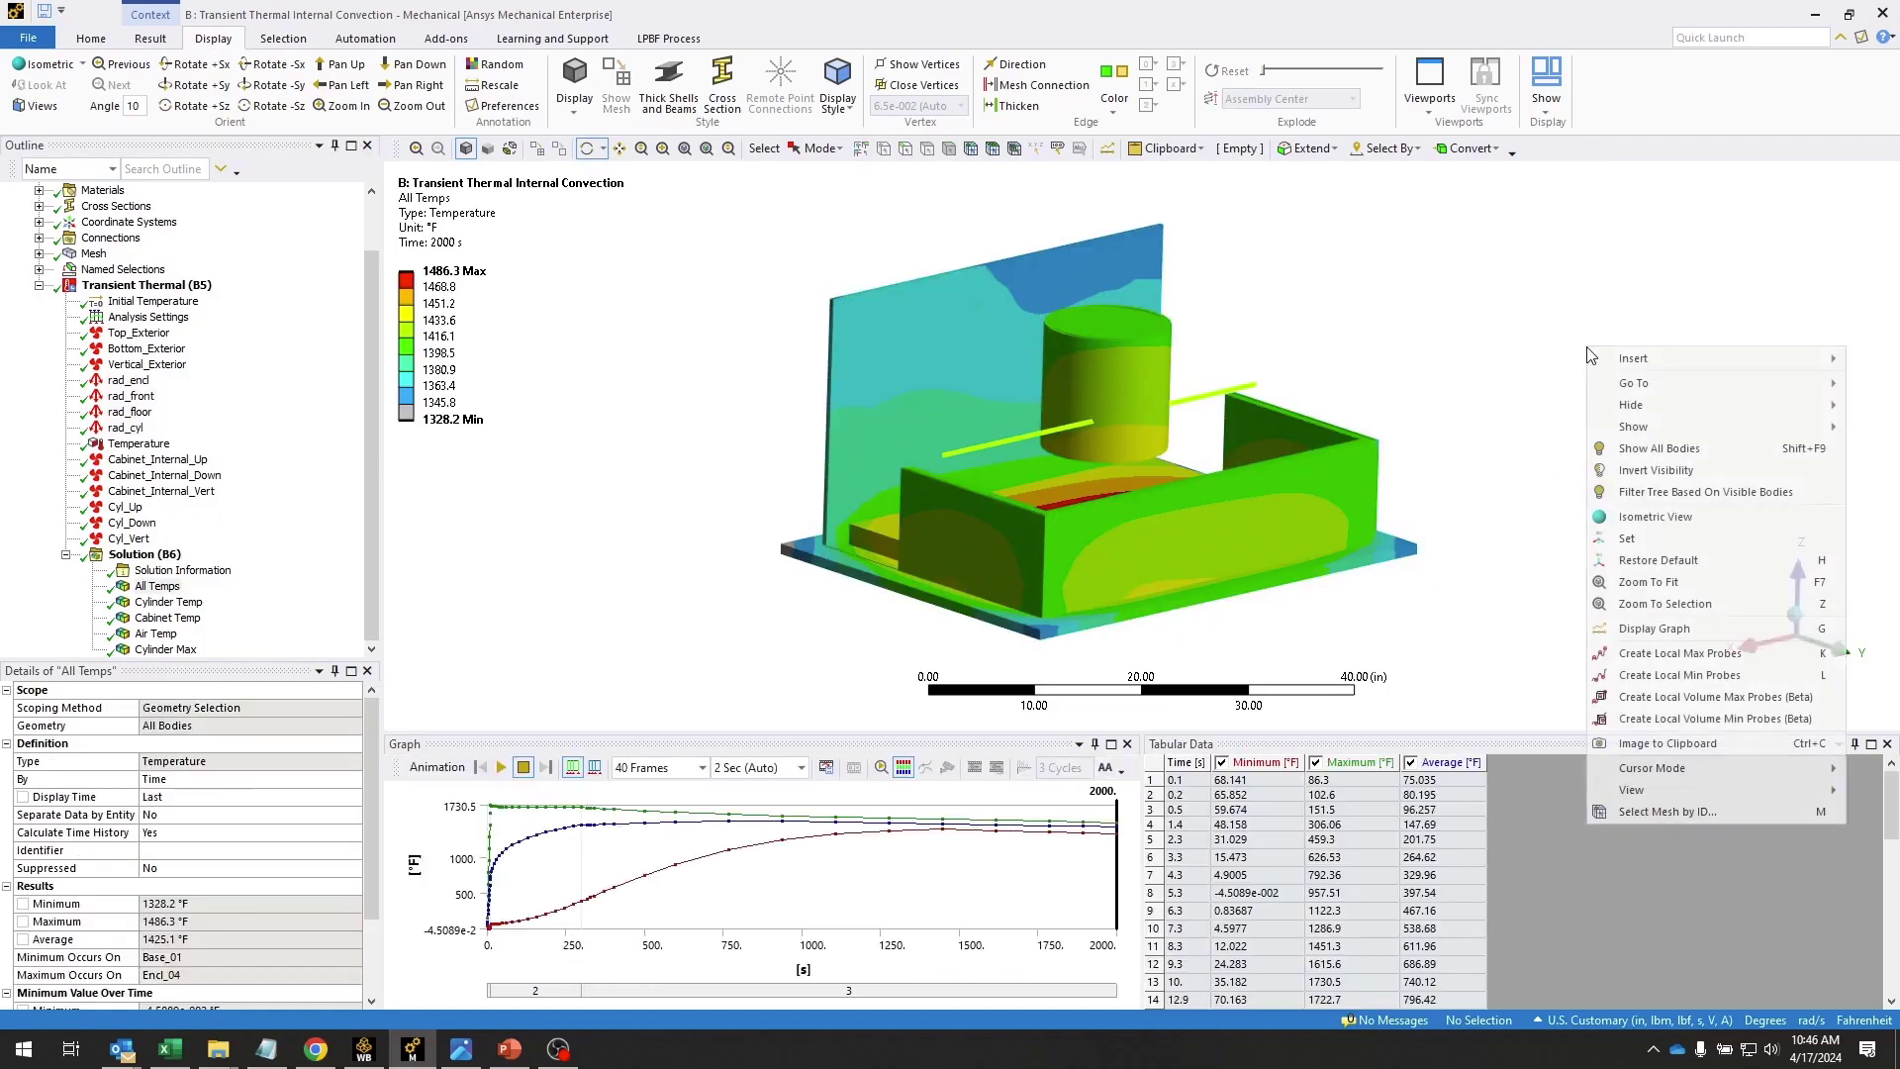
pyautogui.click(1672, 448)
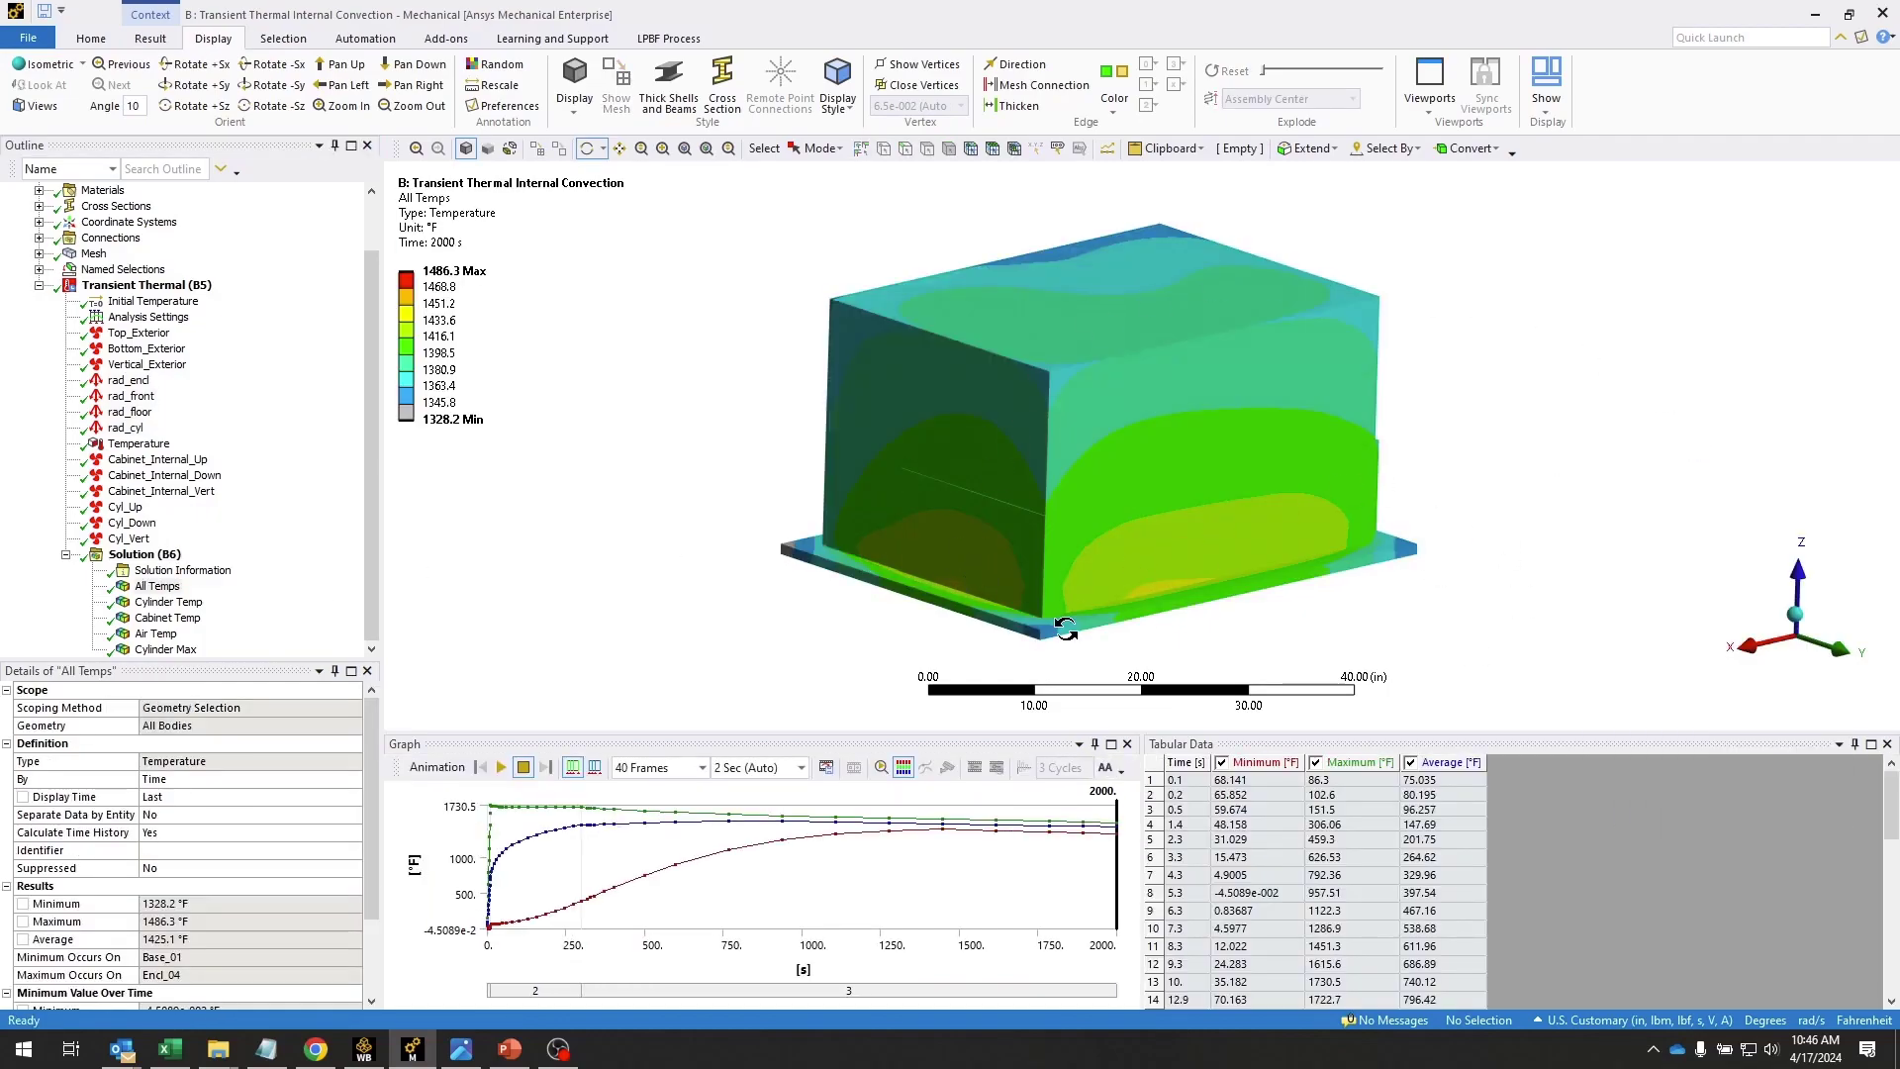
# Play the temperature animation through to 2000 s, then show the Cylinder Temp result
pyautogui.click(502, 768)
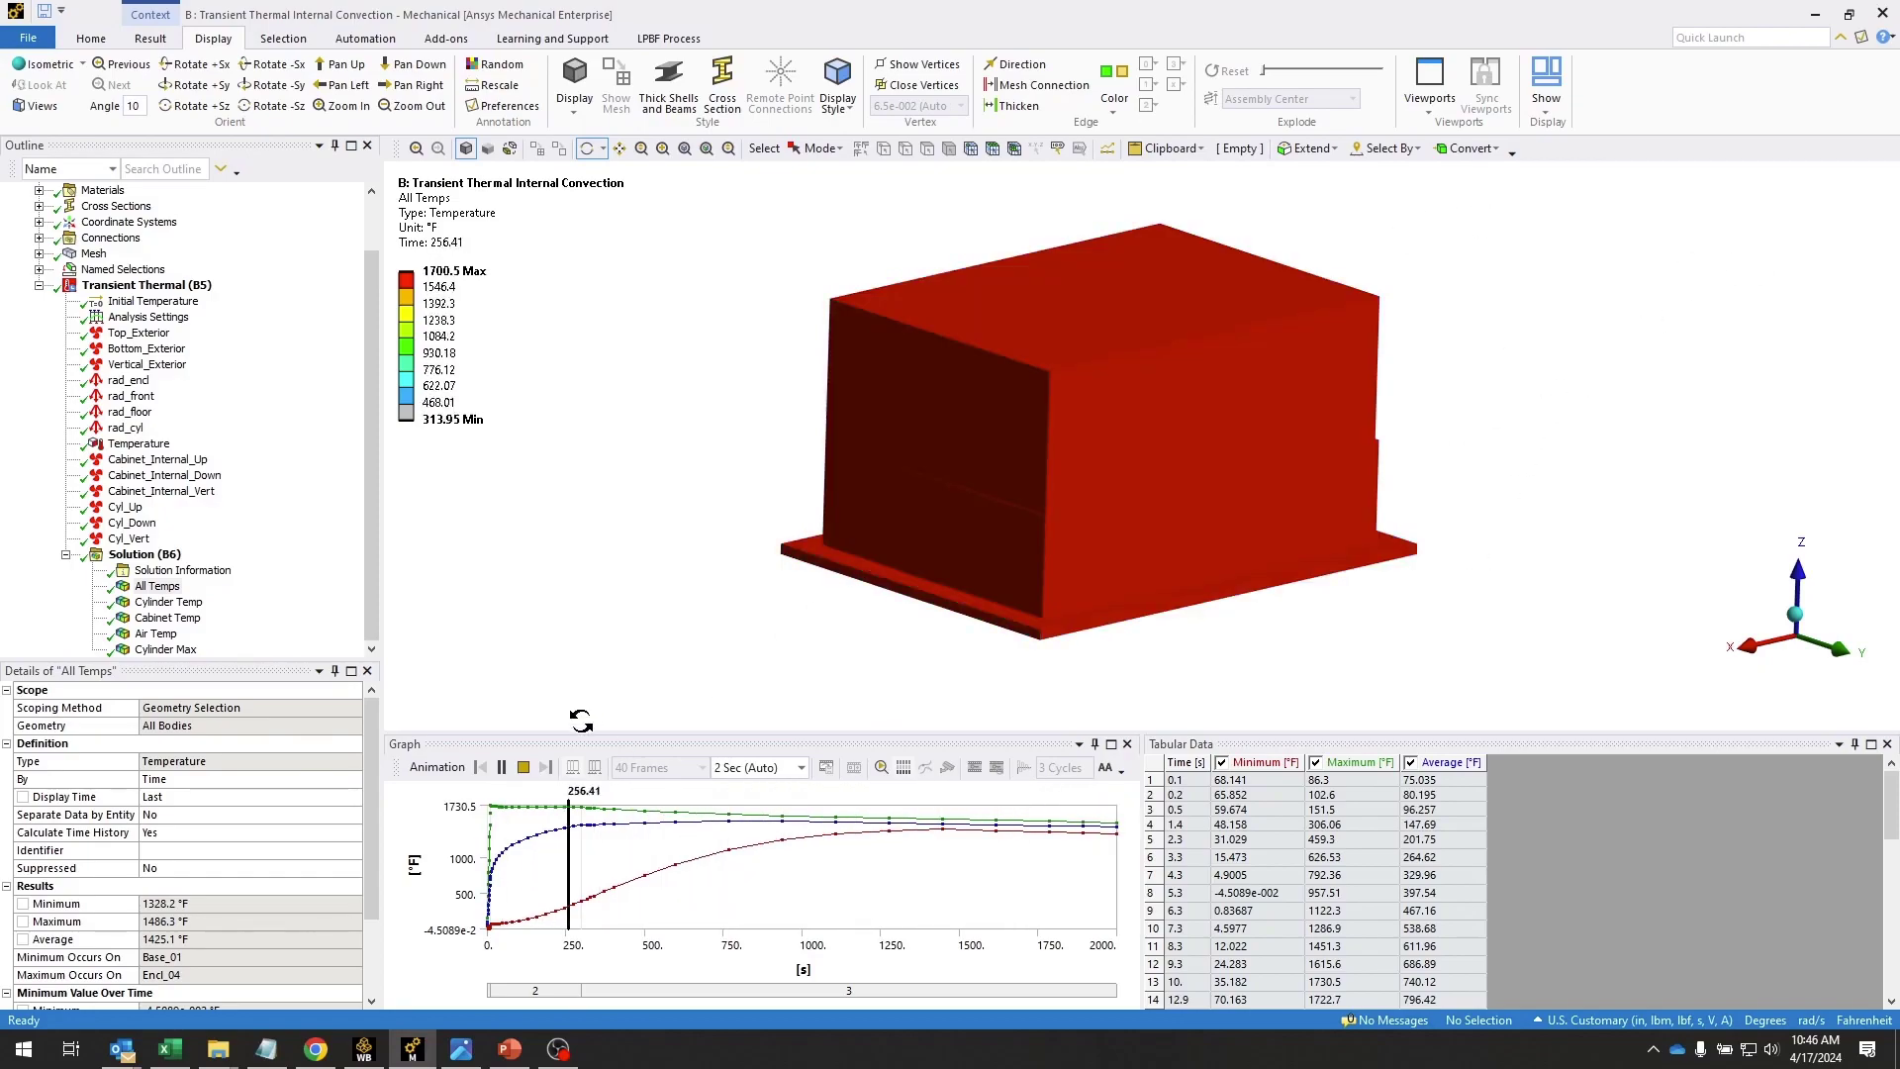
pyautogui.click(524, 767)
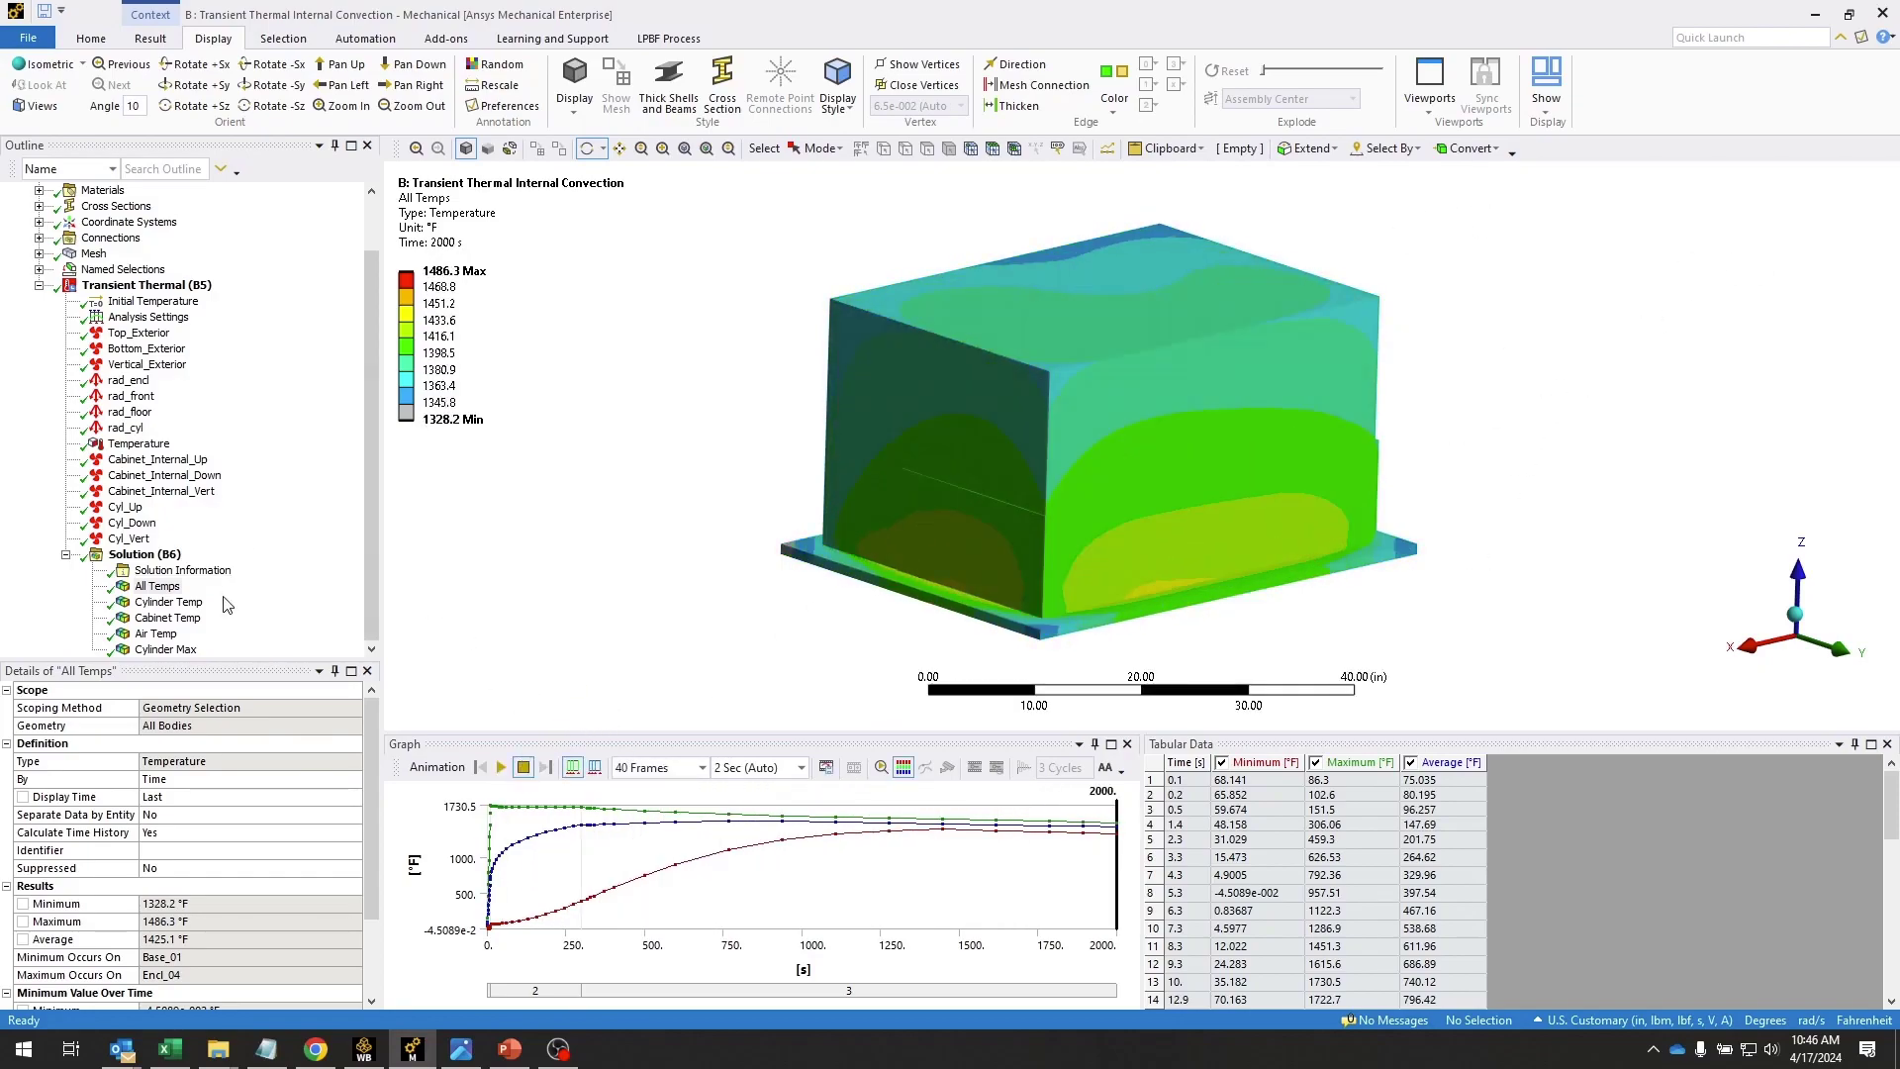
pyautogui.click(187, 604)
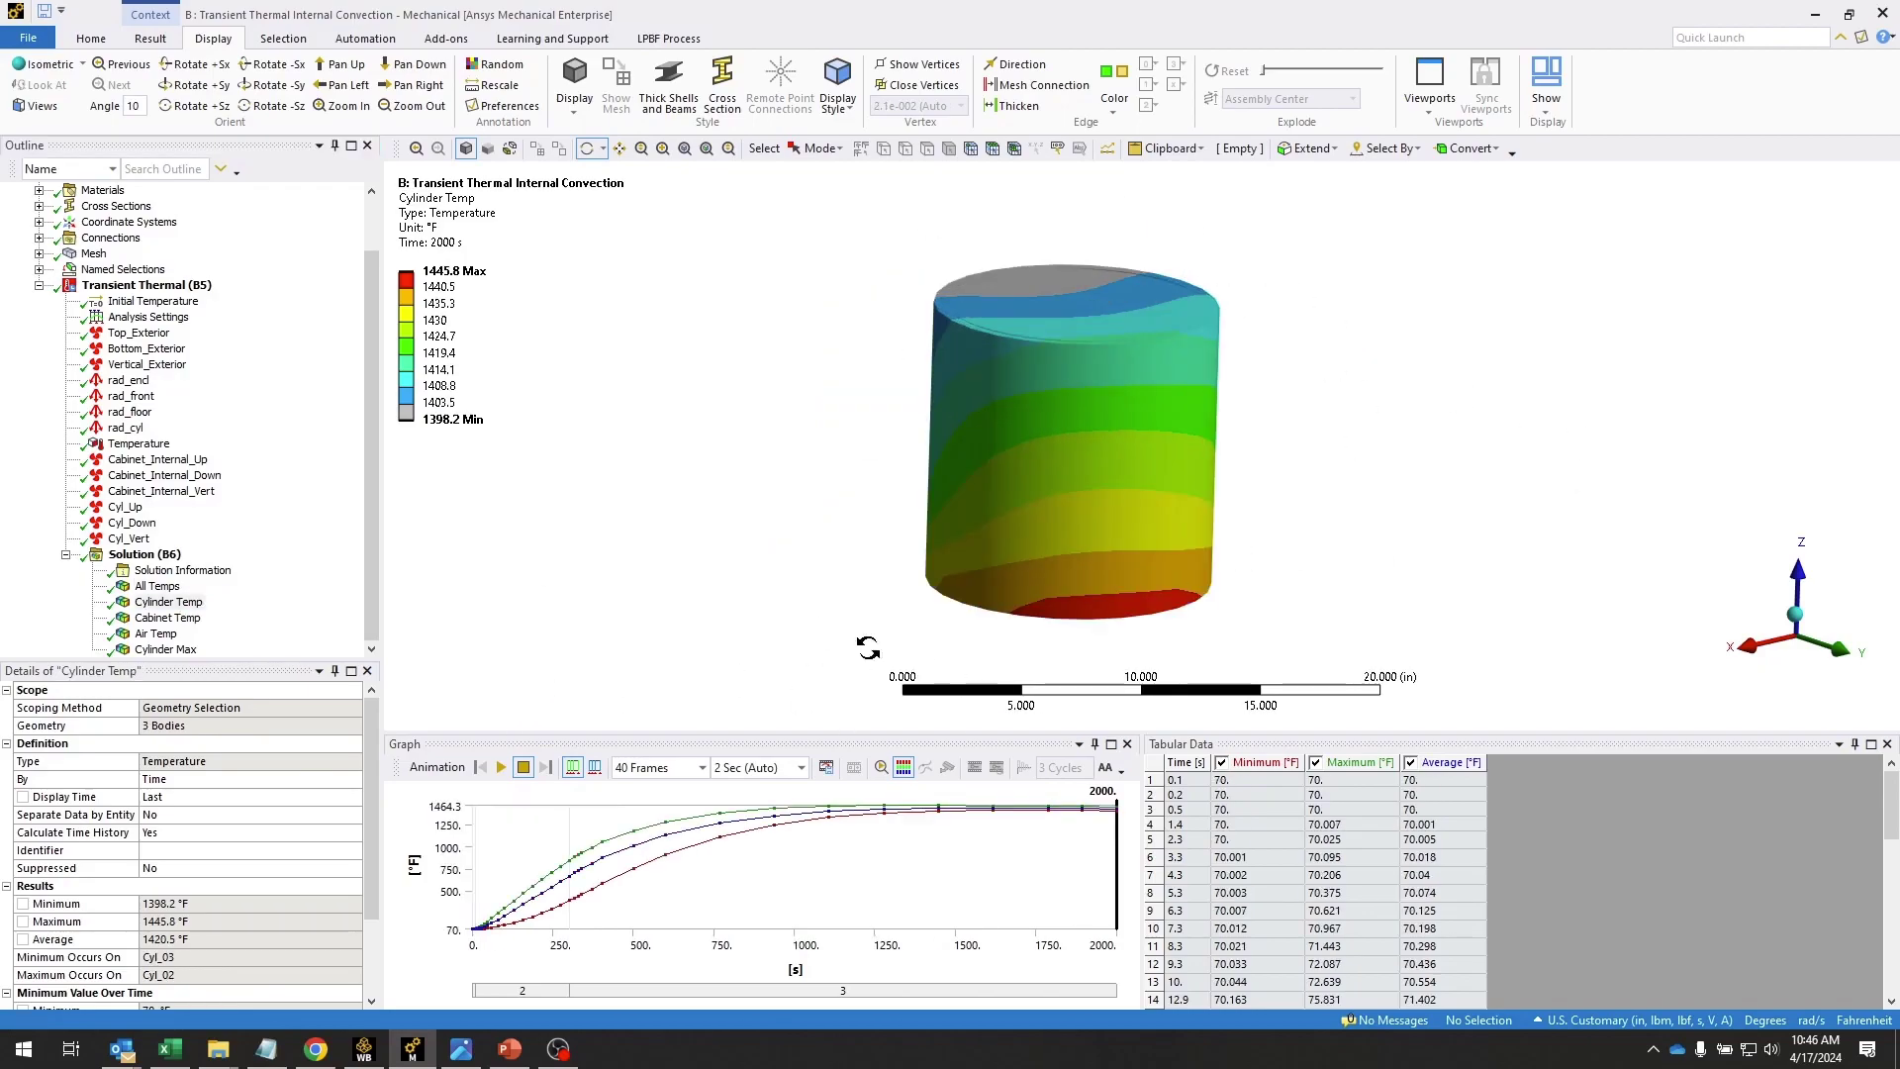
pyautogui.click(501, 767)
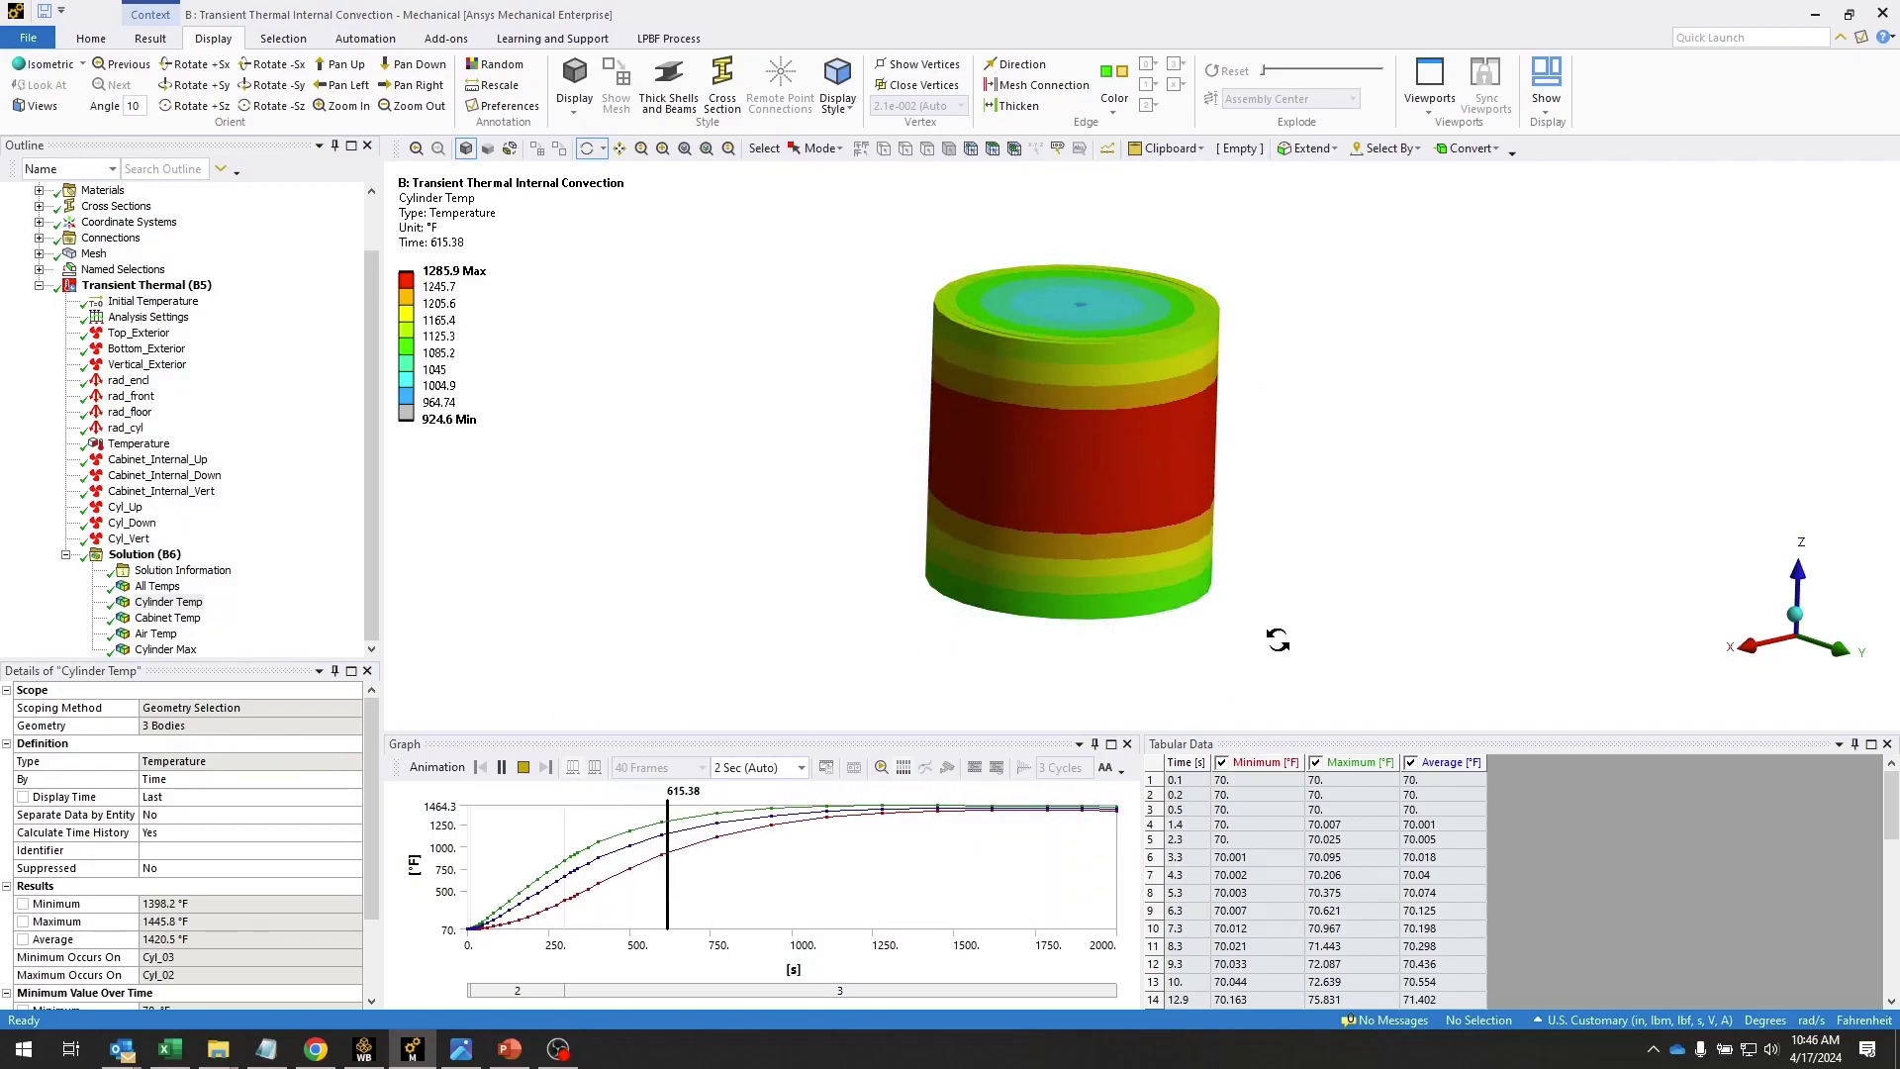
pyautogui.click(525, 768)
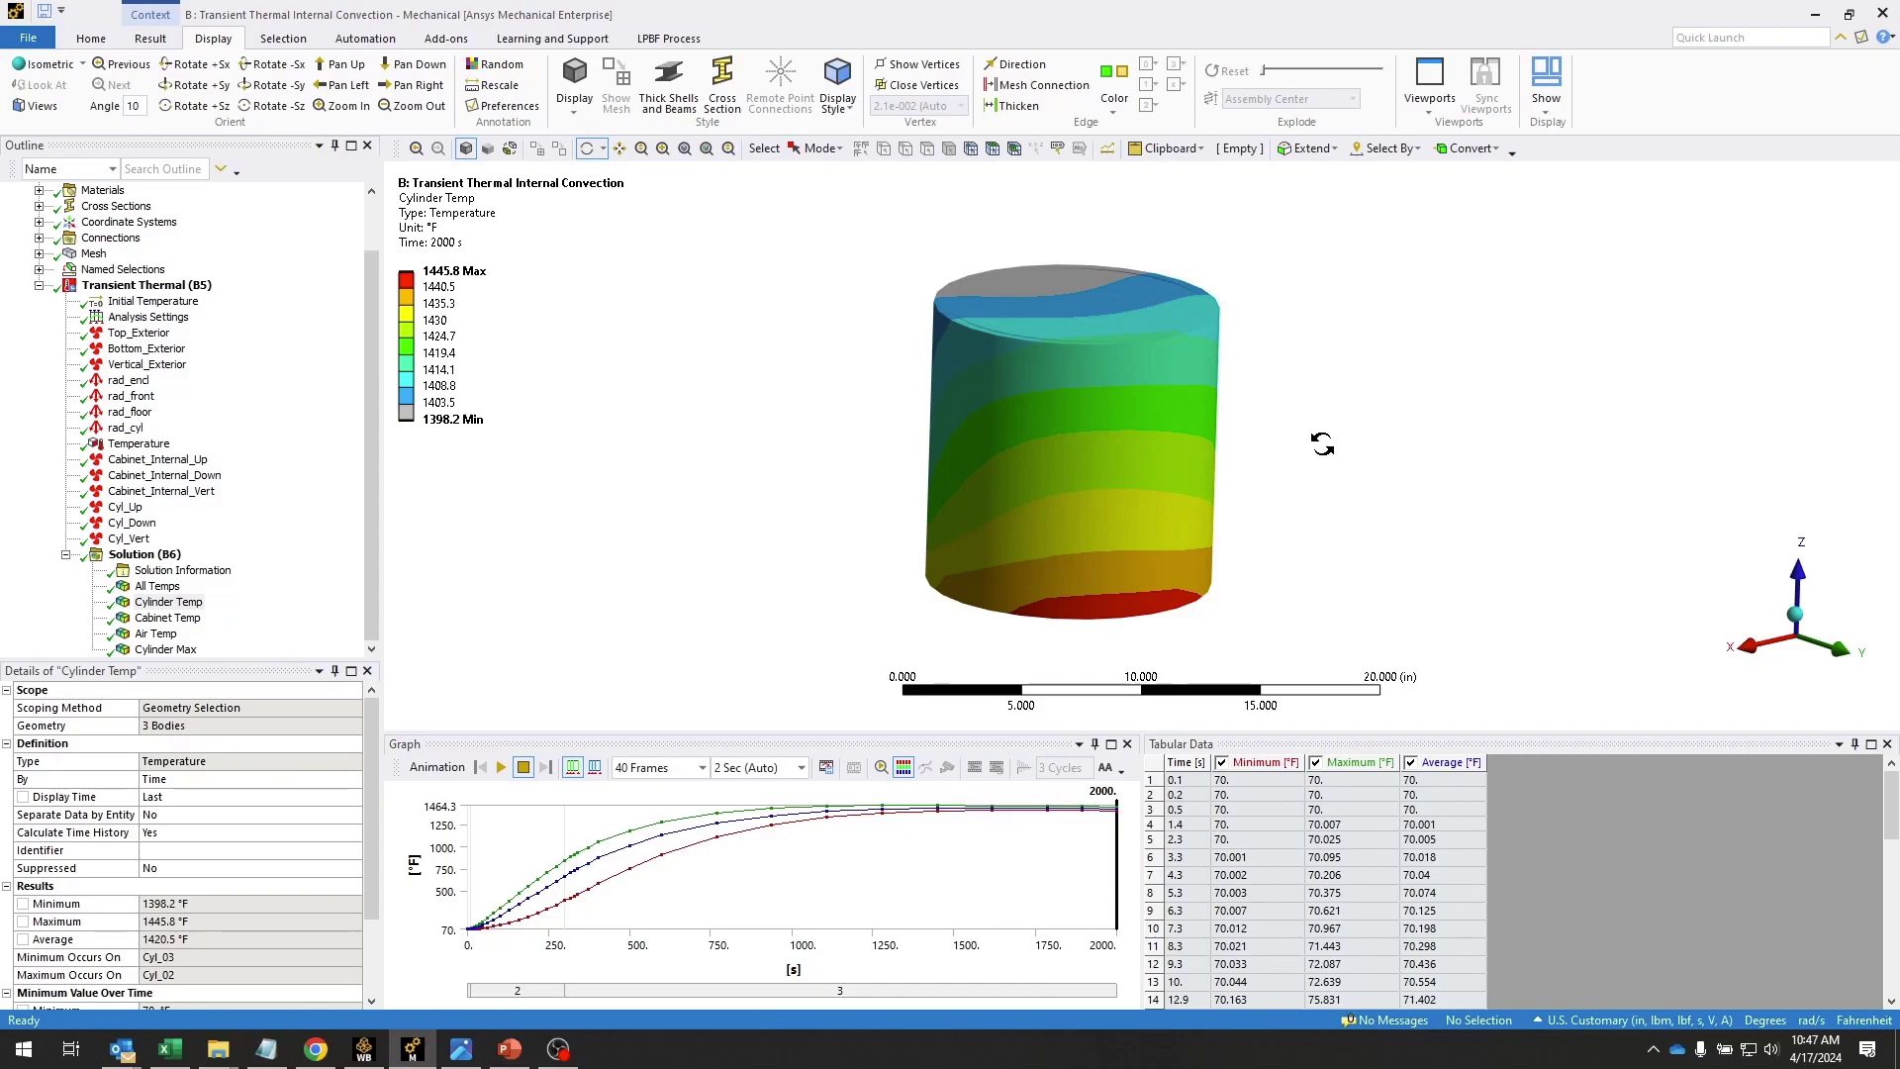
# Tilt the Cylinder Temp contour to see its 1398.2 °F top, then switch to PowerPoint
pyautogui.moveTo(704, 487); pyautogui.dragTo(591, 455)
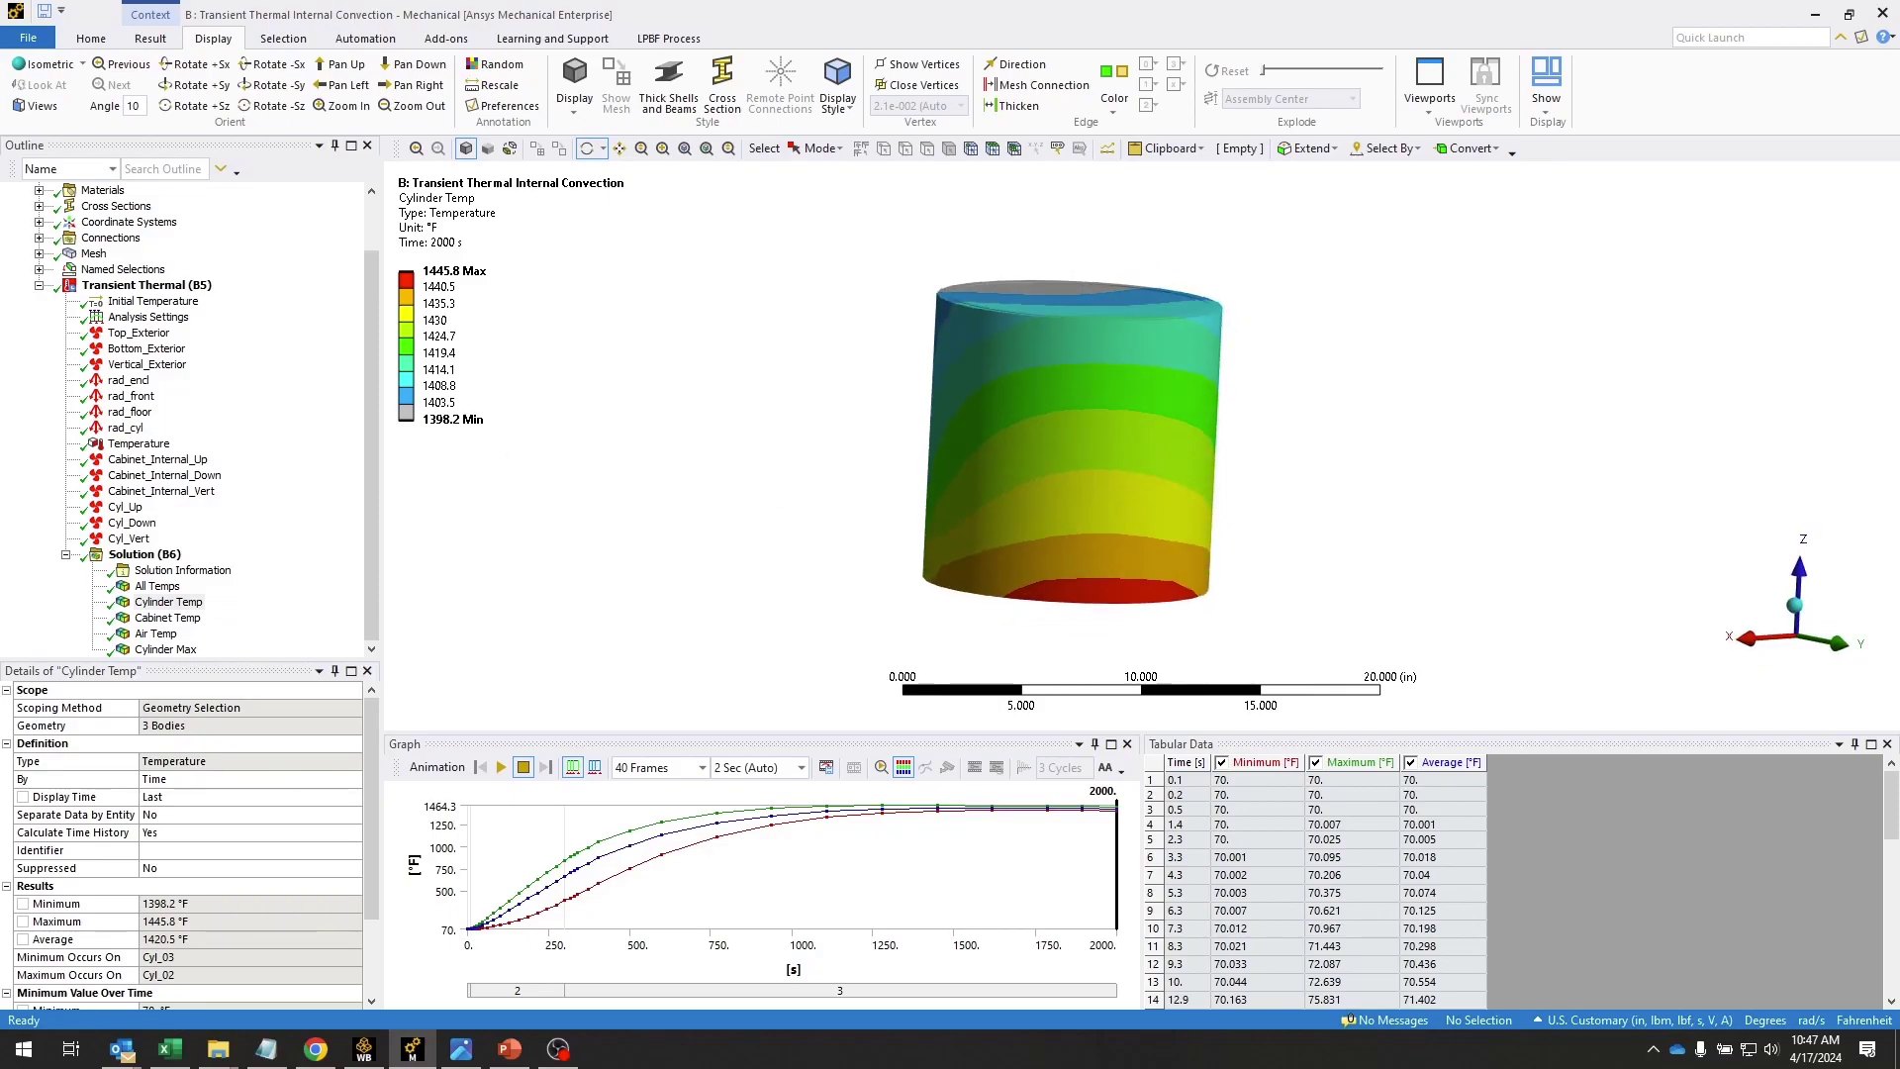
pyautogui.click(510, 1049)
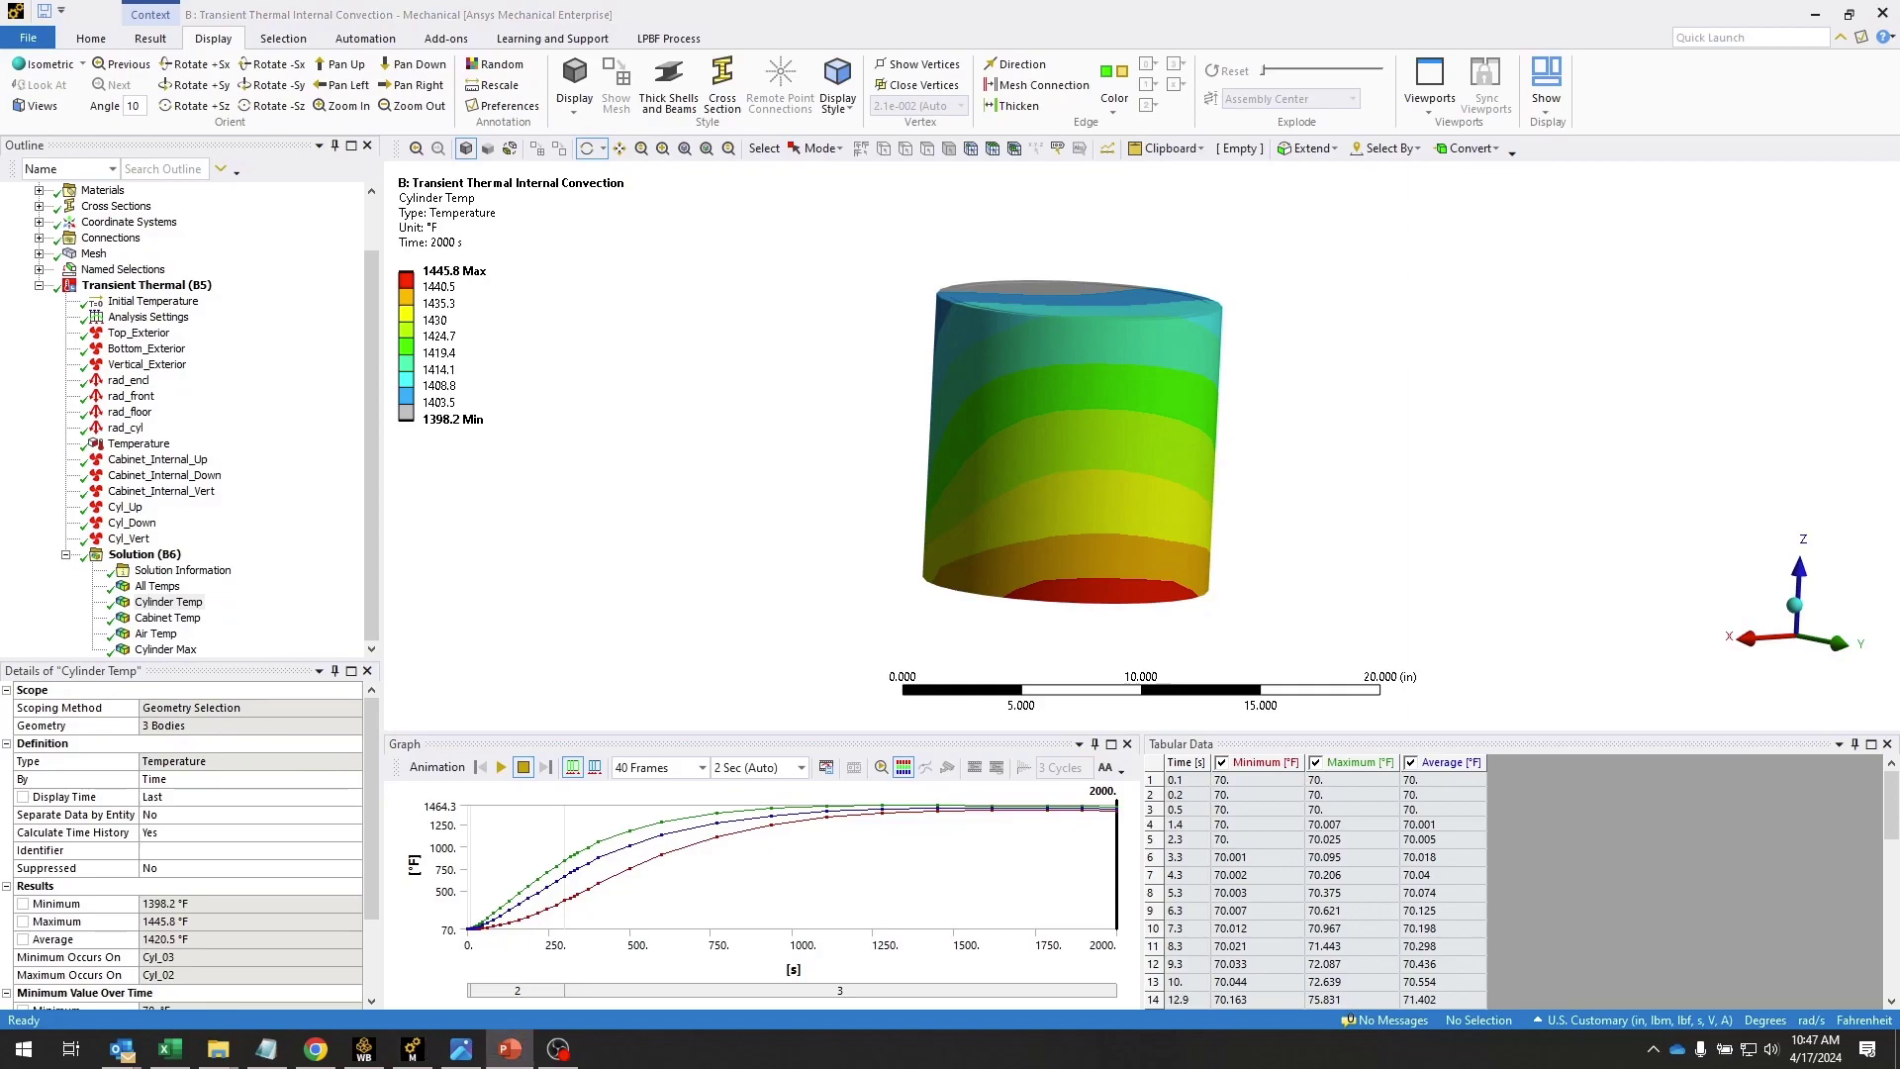